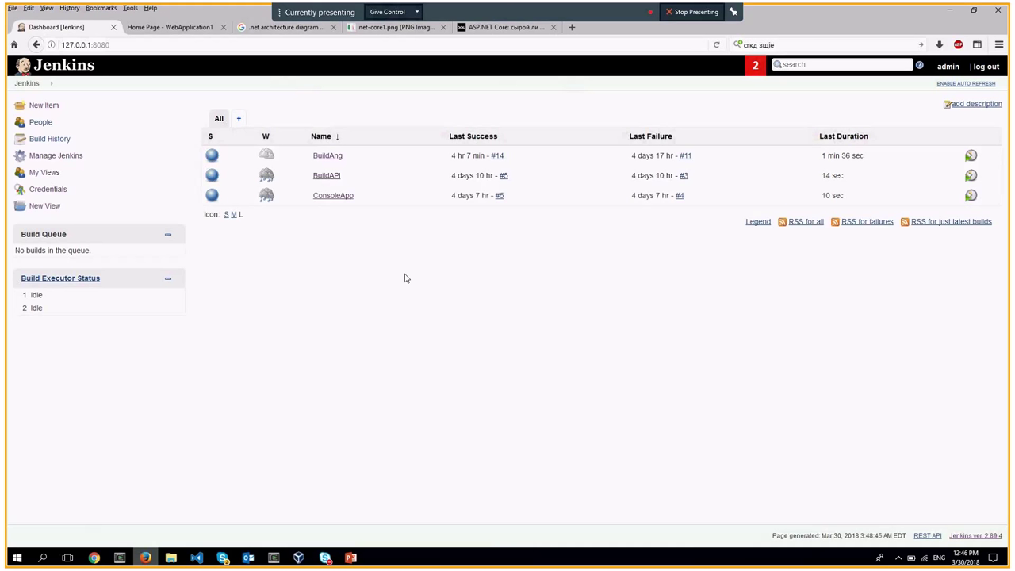
mouse_move(351, 562)
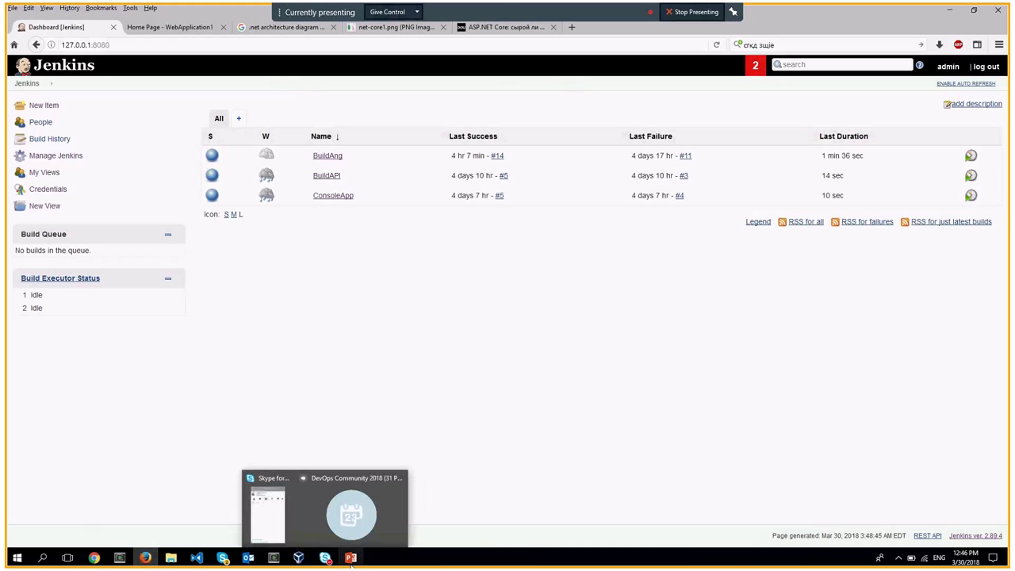
left_click(352, 514)
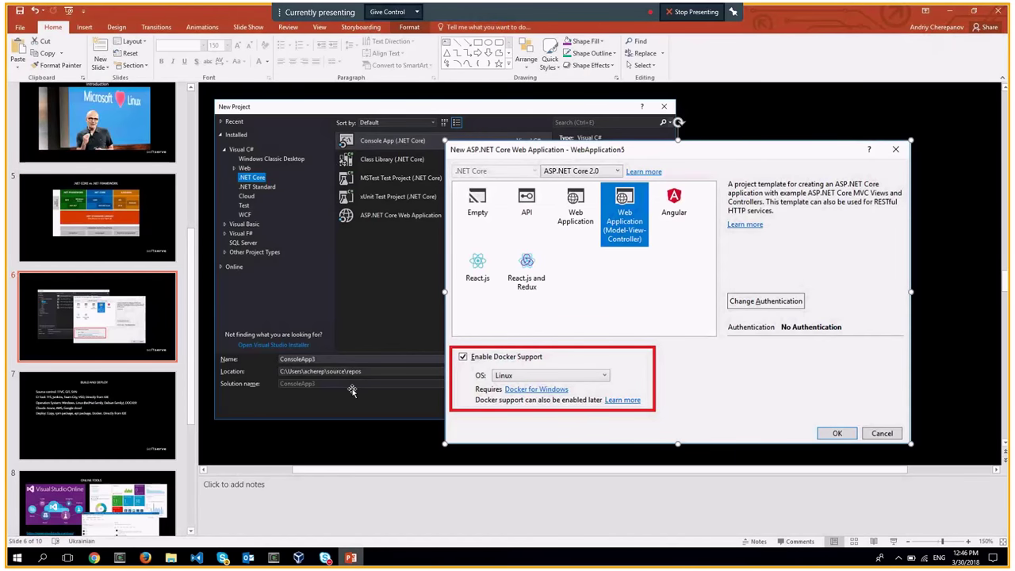
left_click(998, 10)
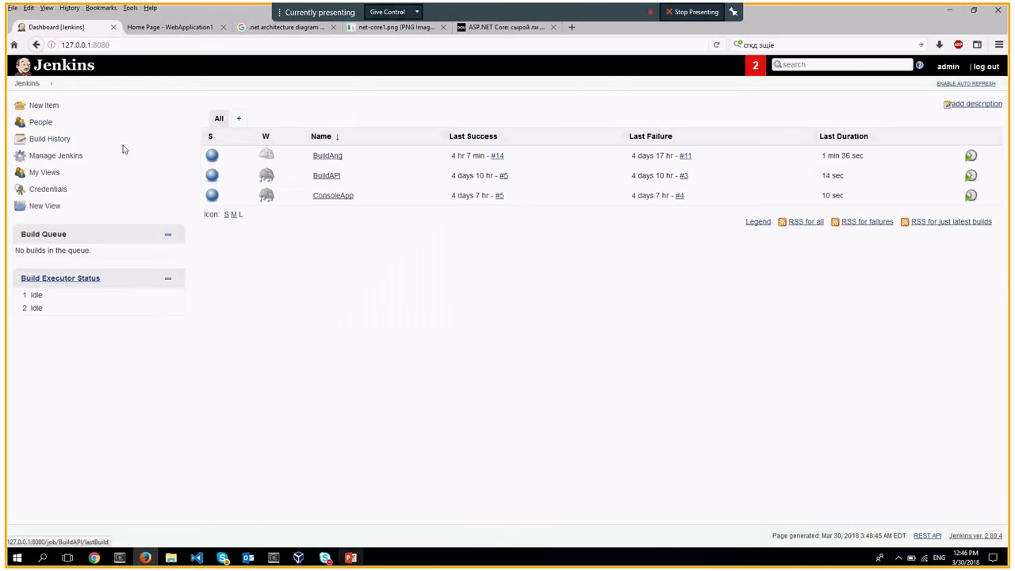
Open the BuildAng project's configuration and copy the Collection URL from its Team Foundation Version Control settings
left_click(323, 157)
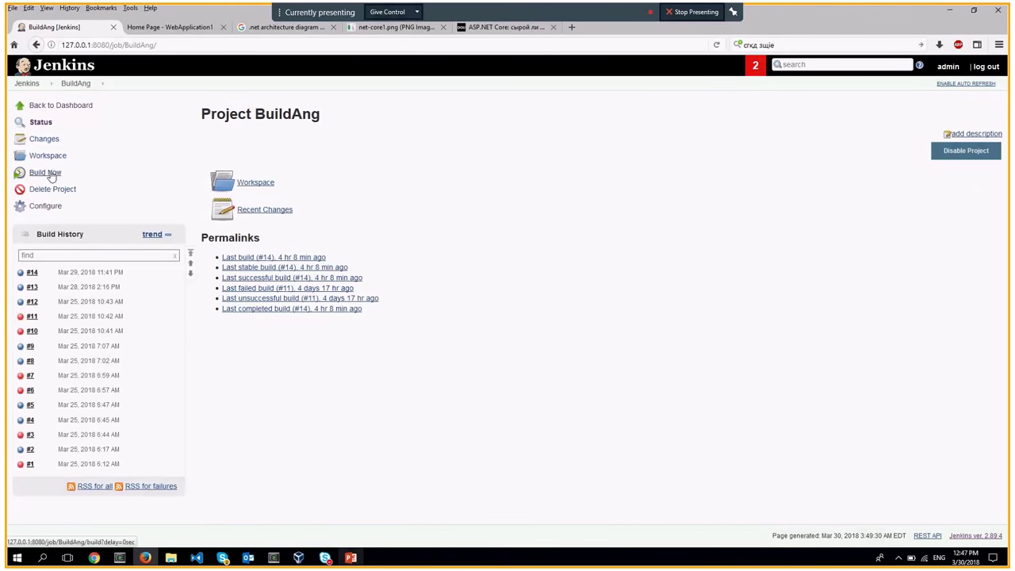
left_click(44, 206)
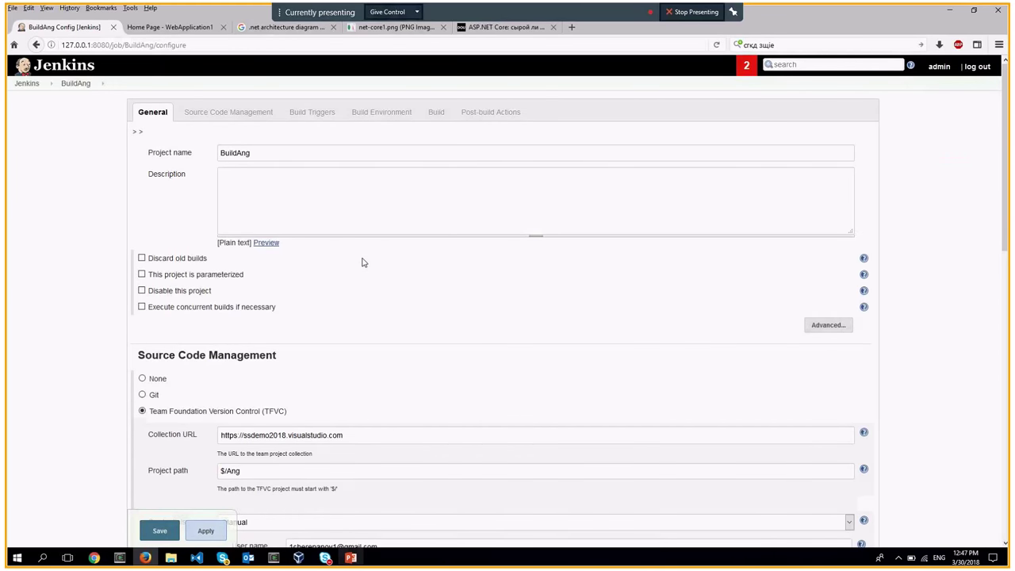
scroll(362, 262, "down", 5)
left_click_drag(351, 104, 125, 110)
key("ctrl+c")
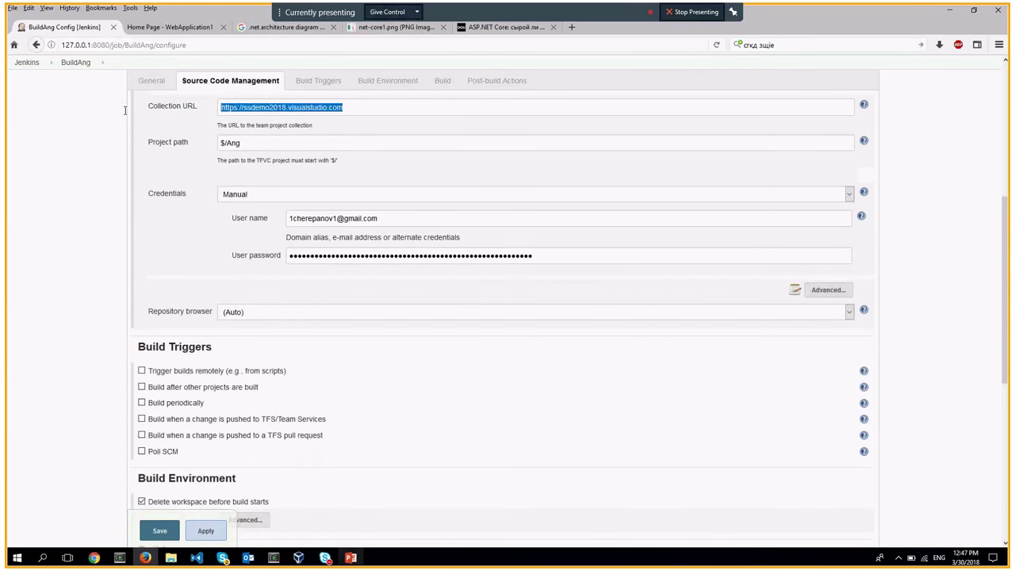
Load the copied collection URL in the .net architecture diagram browser tab, view its projects page, and return to the BuildAng configuration
left_click(294, 29)
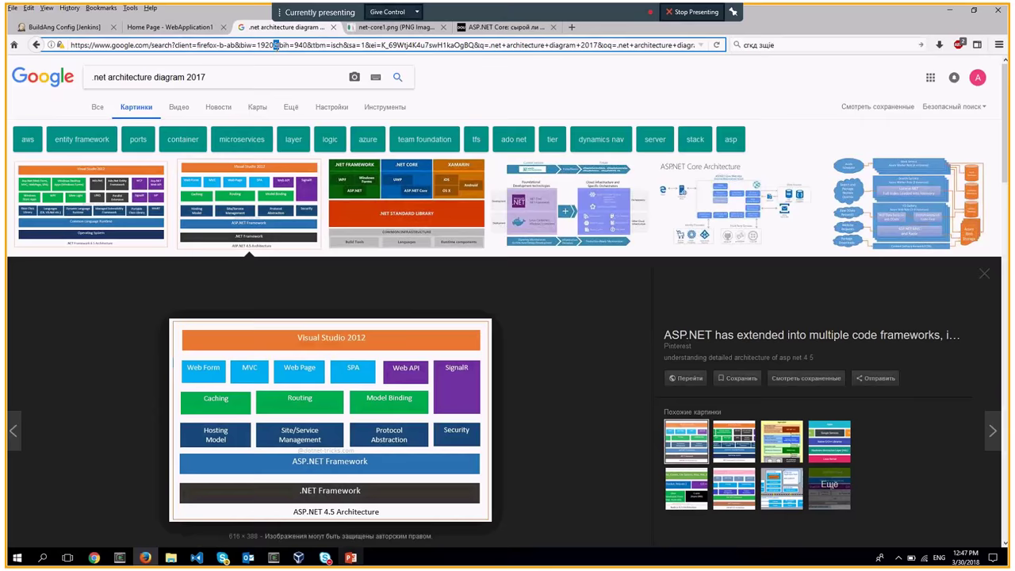
left_click(275, 46)
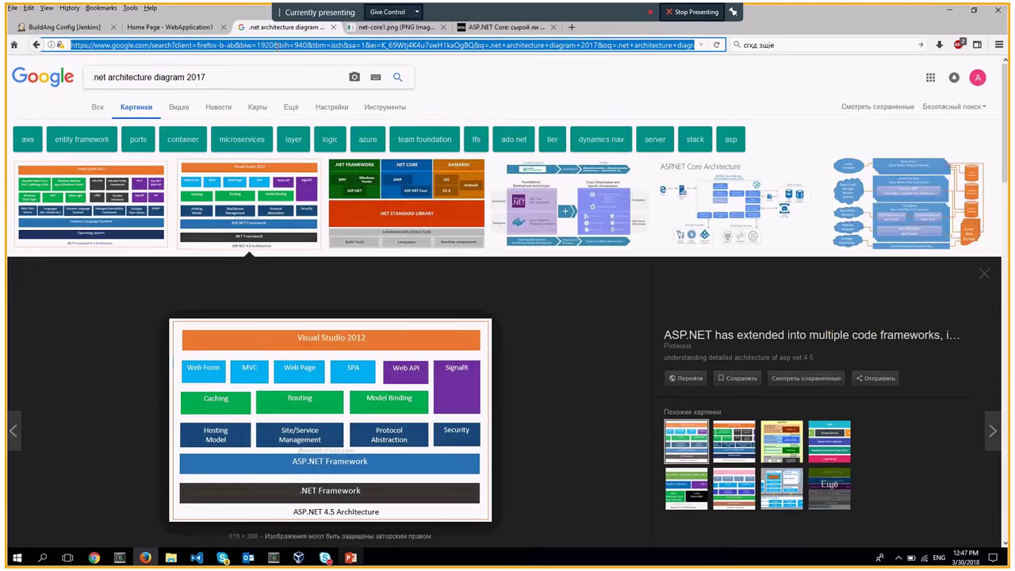
key("ctrl+v")
key("Return")
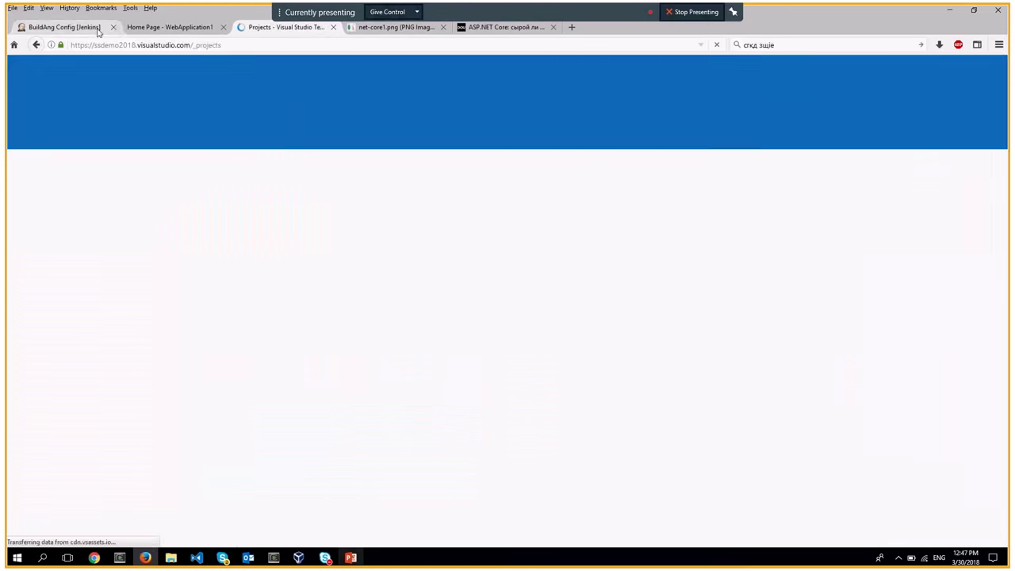
key("ctrl+1")
left_click(245, 30)
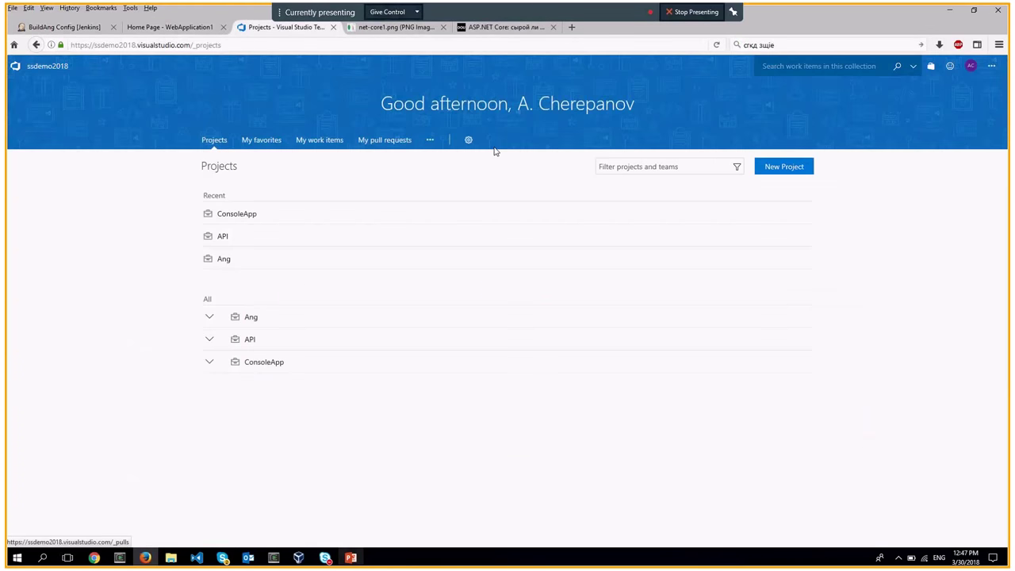
key("ctrl+1")
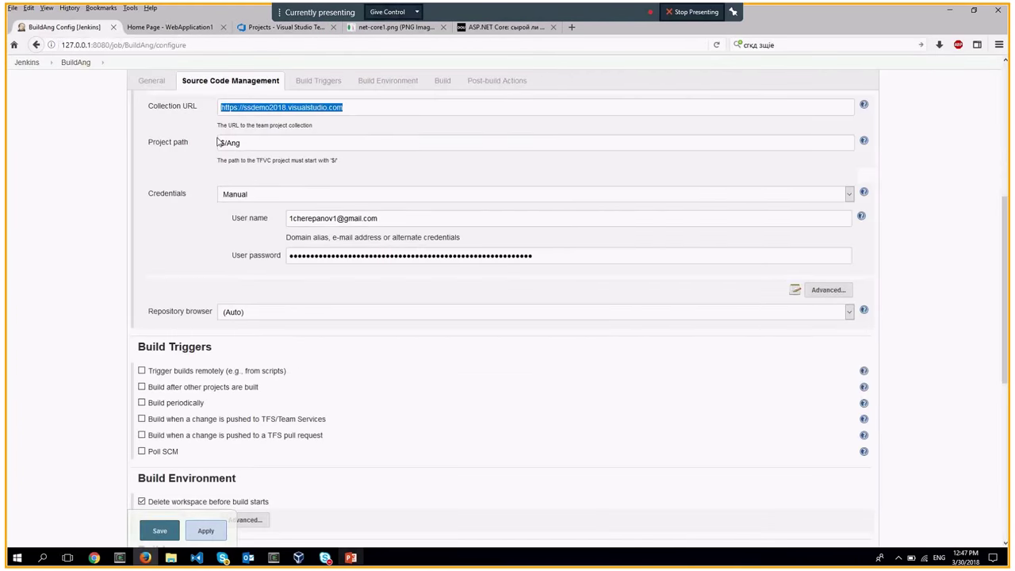
Open the Jenkins Plugin Manager and review the full list of installed plugins
scroll(218, 141, "up", 3)
scroll(218, 141, "up", 5)
left_click(26, 82)
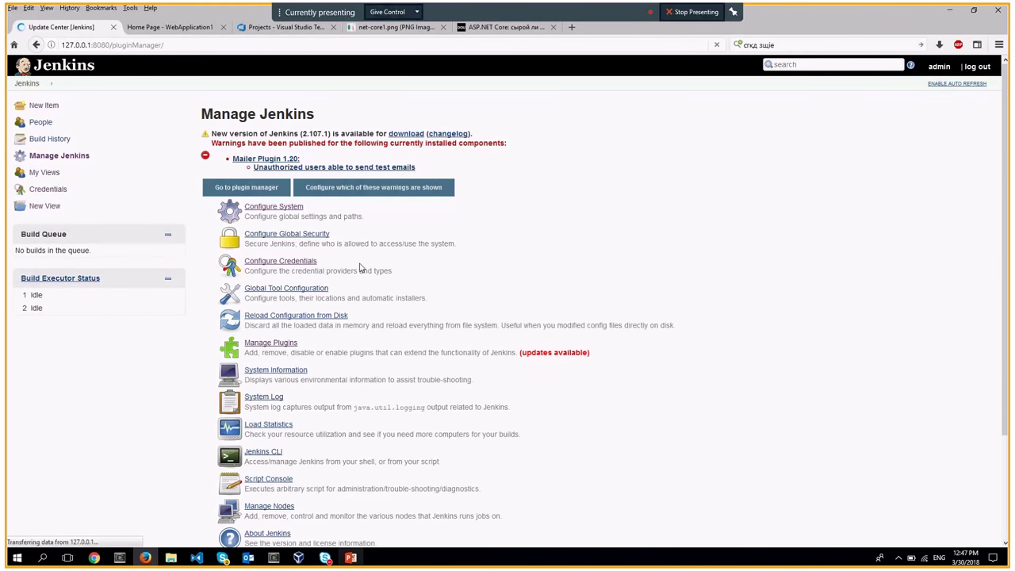
left_click(318, 144)
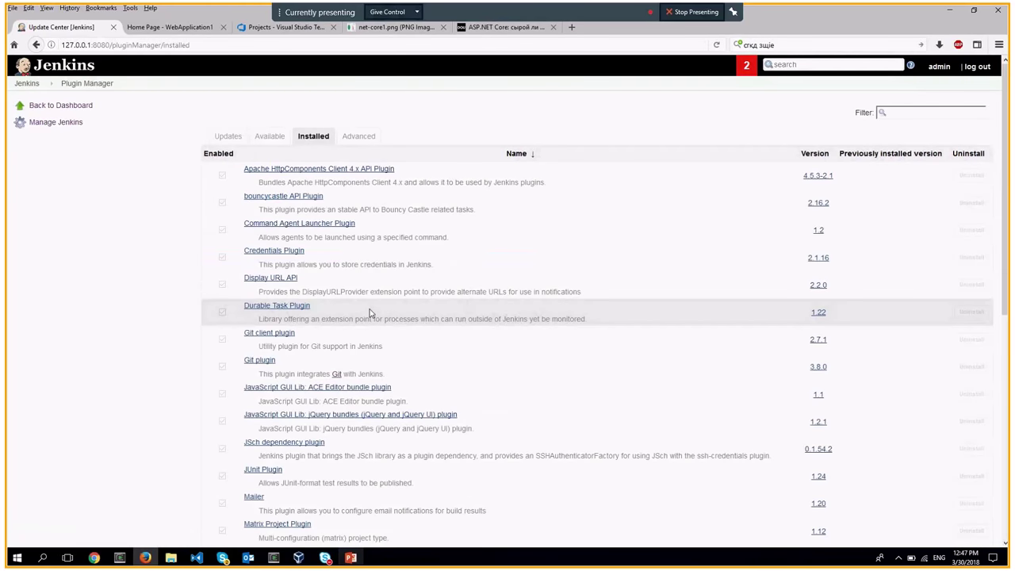
scroll(369, 314, "down", 2)
scroll(370, 313, "down", 8)
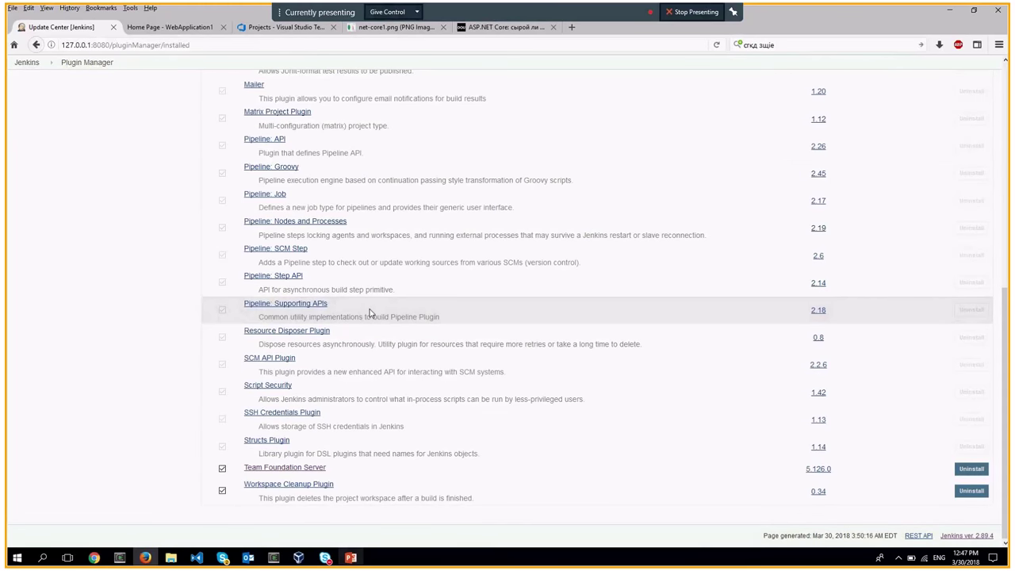
scroll(370, 314, "up", 8)
scroll(370, 313, "up", 2)
Reopen the BuildAng configuration and examine the dotnet restore and dotnet publish commands in its Execute shell build step
left_click(33, 85)
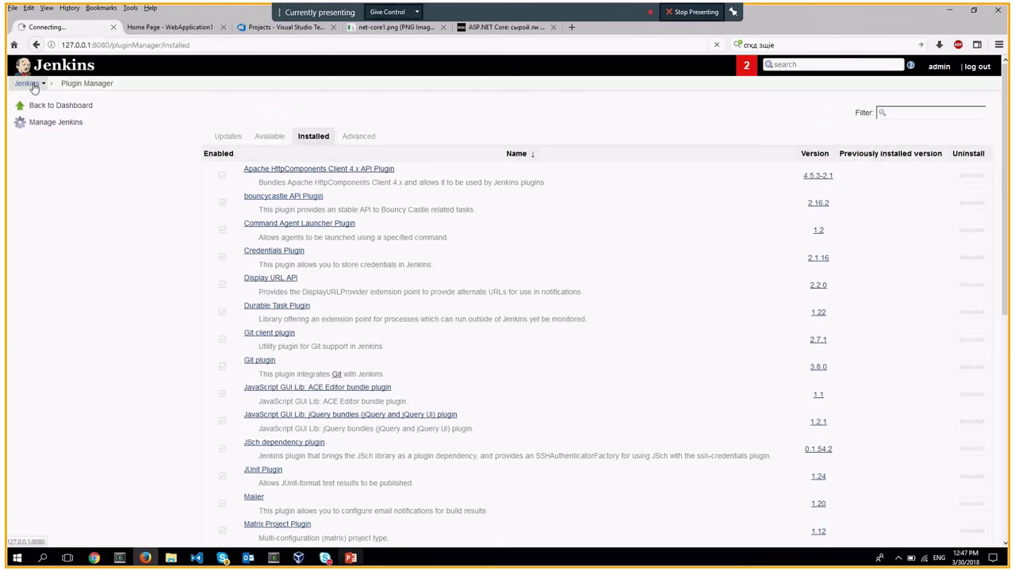
left_click(325, 157)
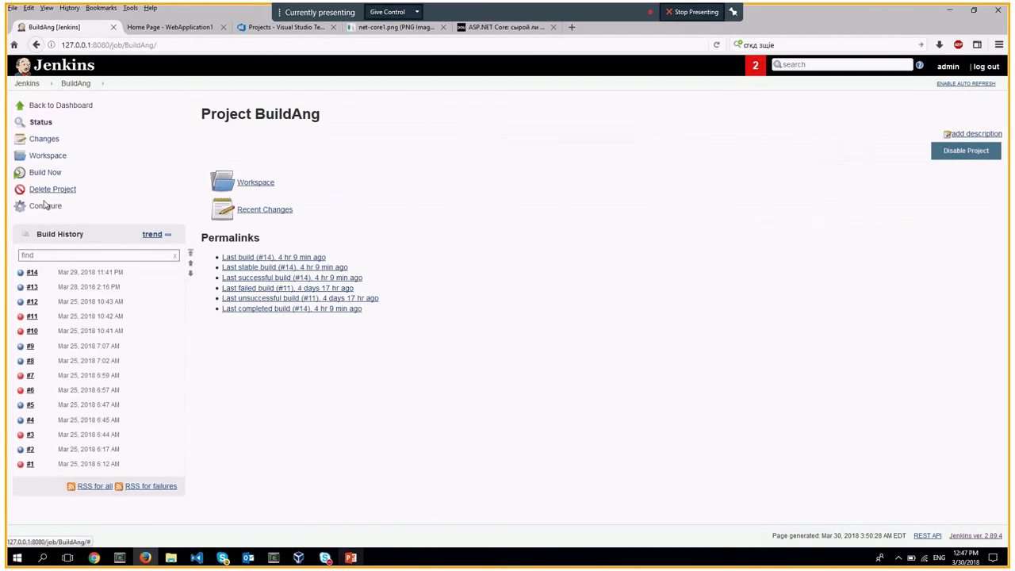
left_click(45, 206)
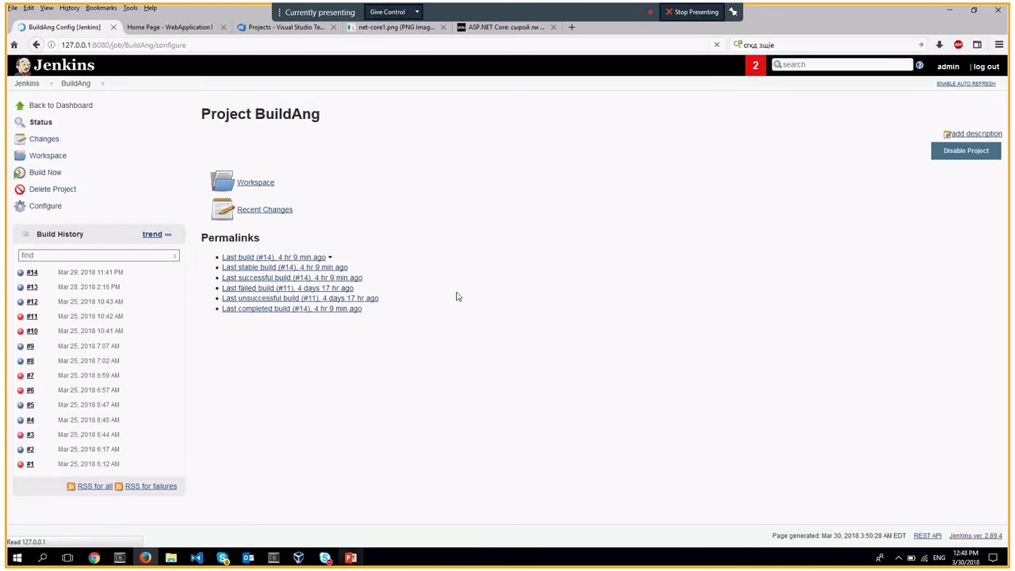
scroll(456, 295, "down", 15)
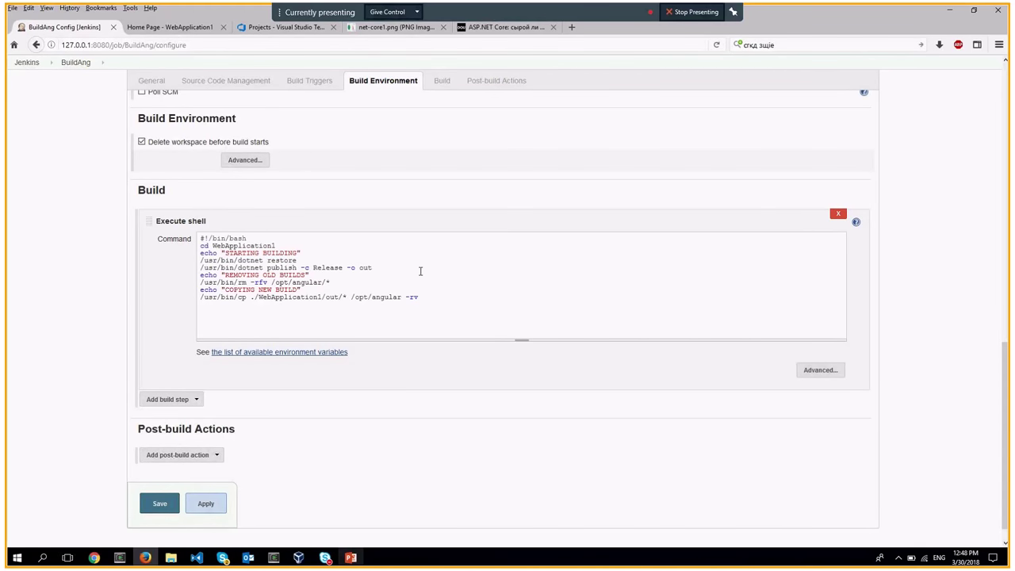
left_click_drag(420, 271, 308, 265)
left_click(284, 264)
left_click_drag(317, 260, 222, 260)
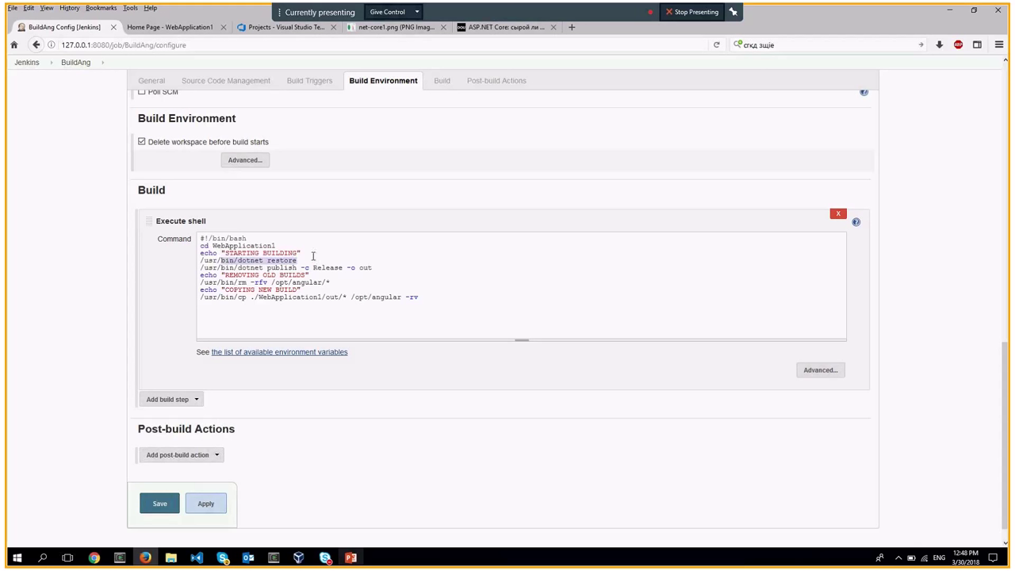
left_click_drag(284, 267, 367, 274)
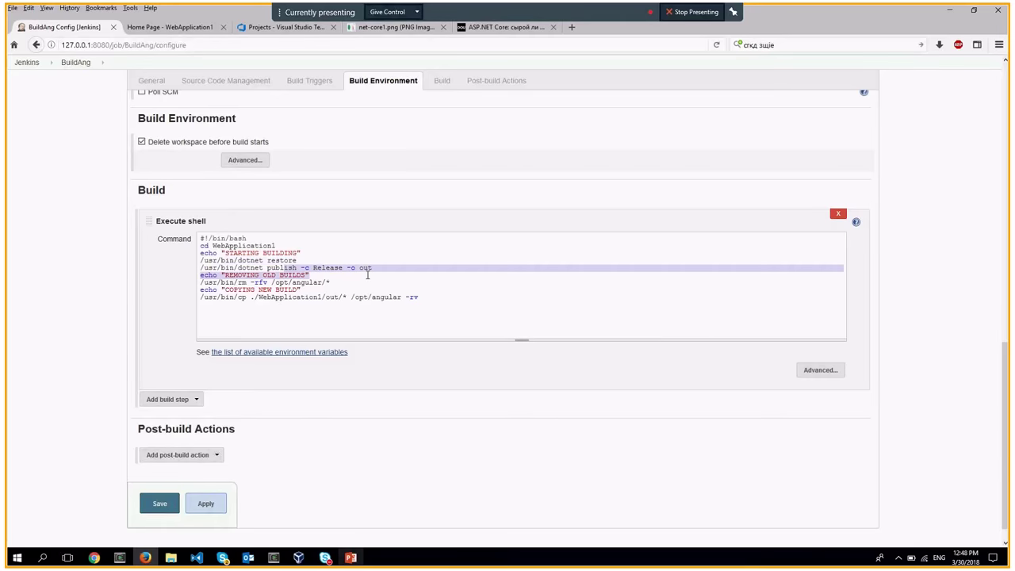
Start a new build of the BuildAng project and open that build's console output
scroll(368, 274, "up", 10)
left_click(27, 83)
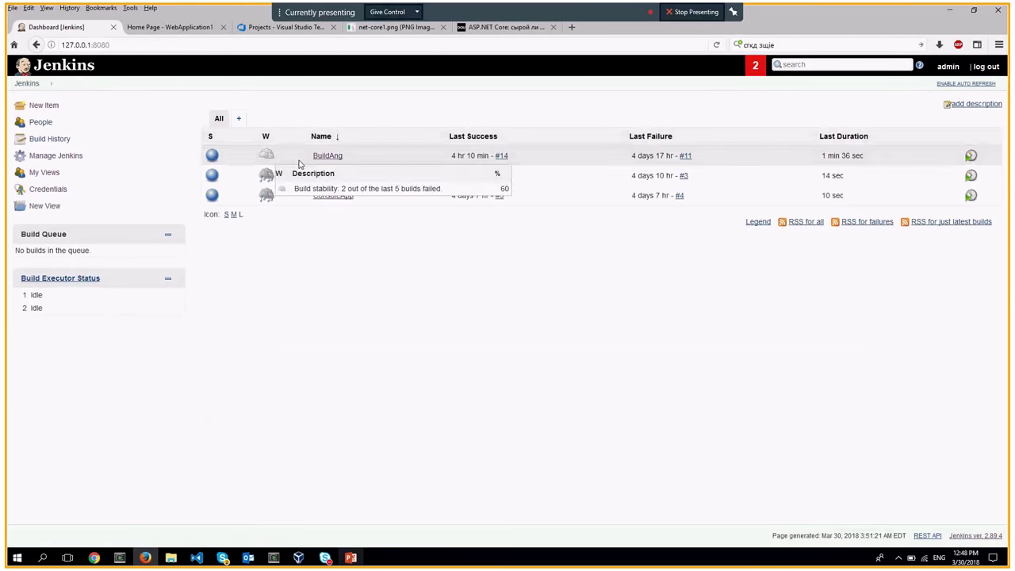
left_click(329, 159)
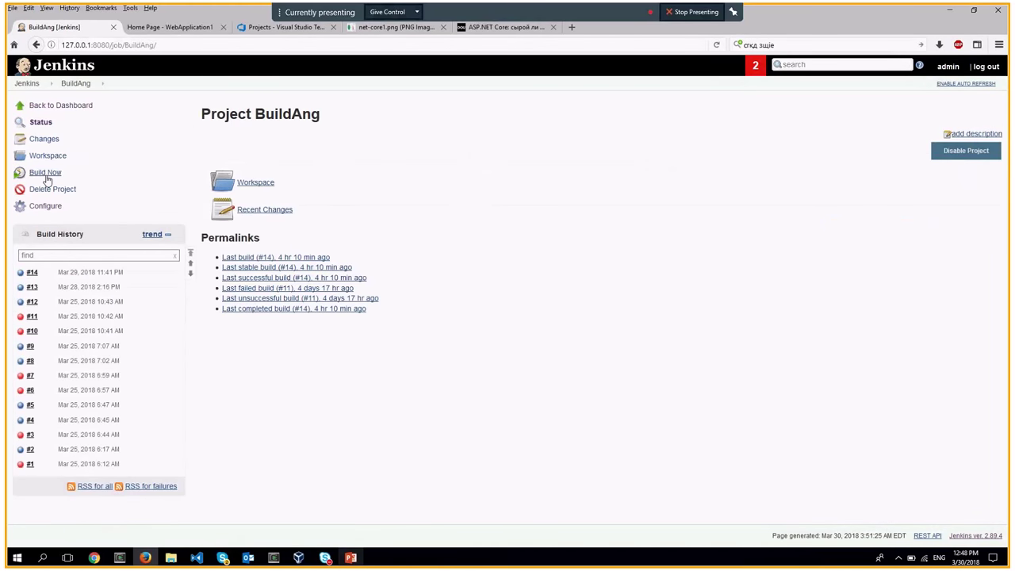
left_click(45, 173)
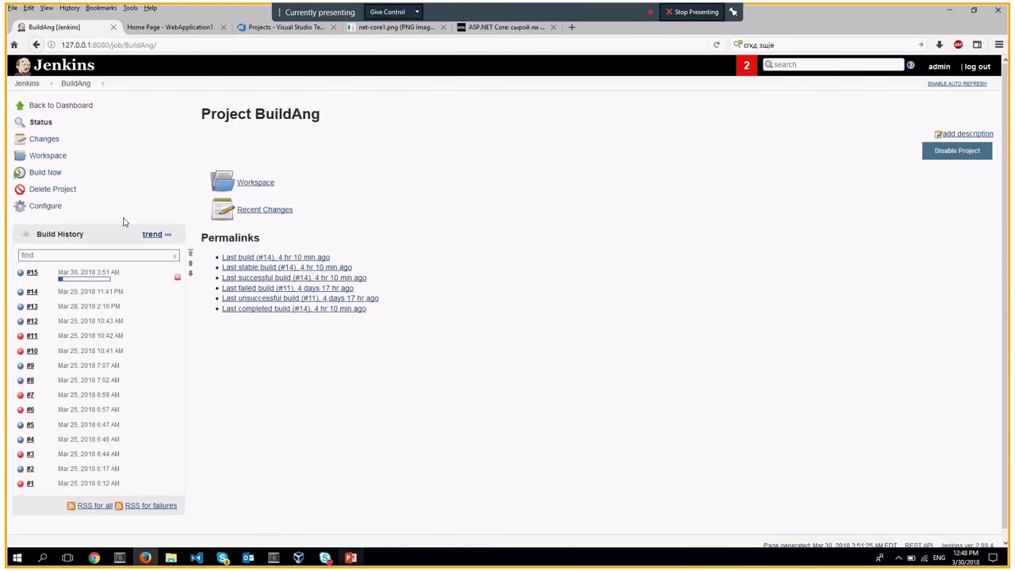
left_click(42, 272)
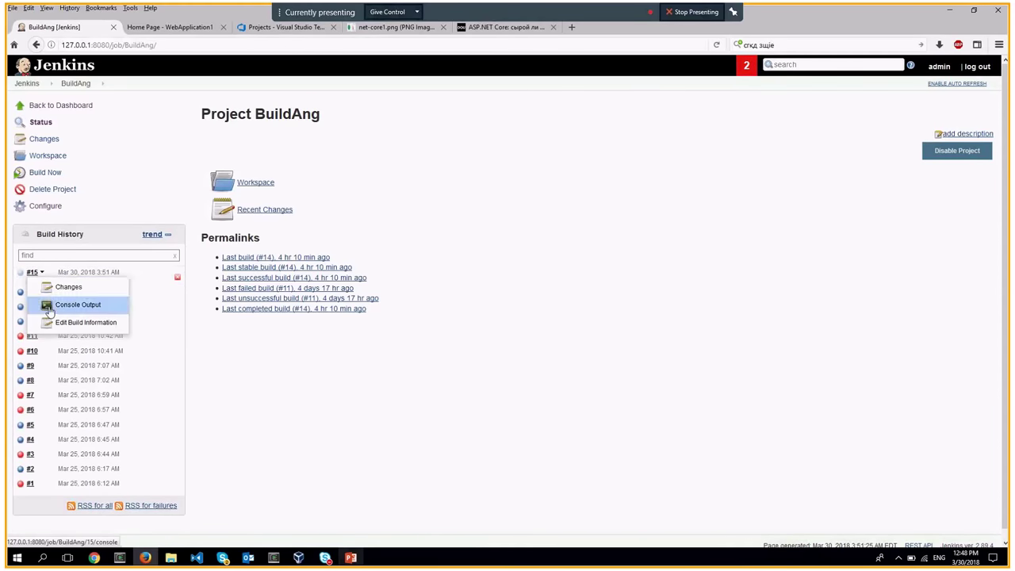
left_click(49, 307)
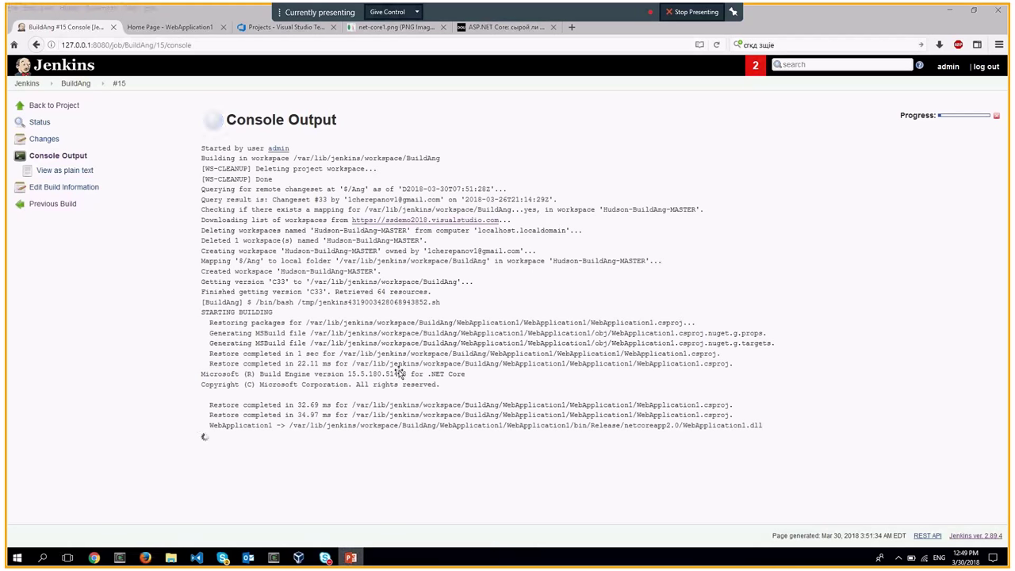
Switch to the PowerPoint presentation and show the Build and Deploy slide
key("alt+Tab")
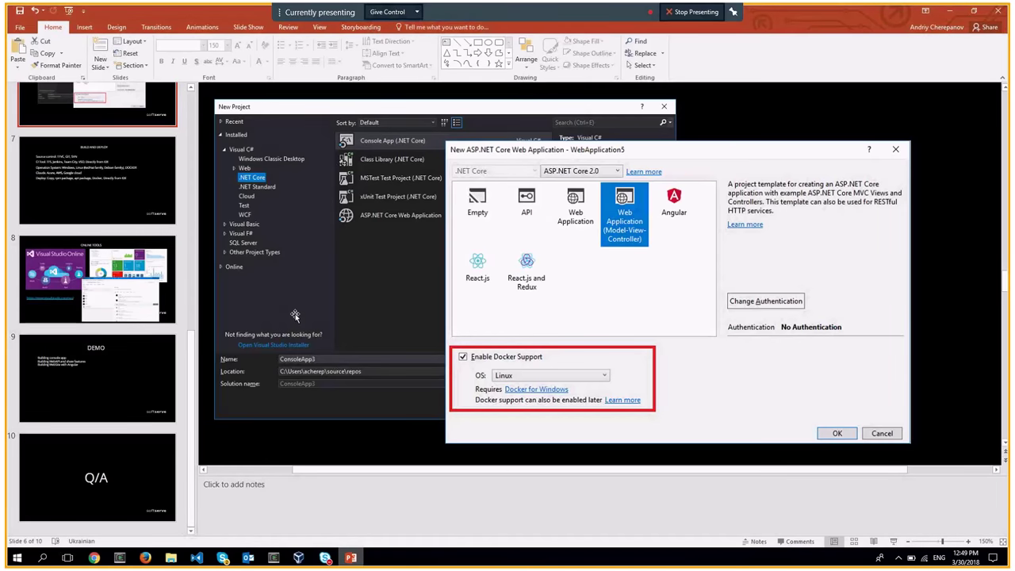
scroll(294, 316, "down", 1)
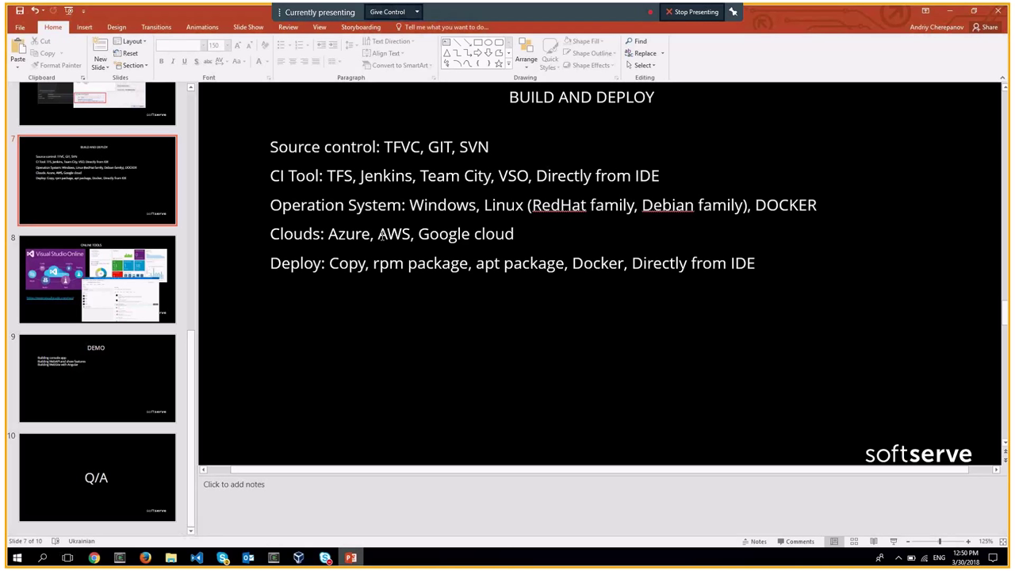
Launch Visual Studio 2017 and open the WebApplication1.sln solution from the Ang team project
key("super")
type("vi")
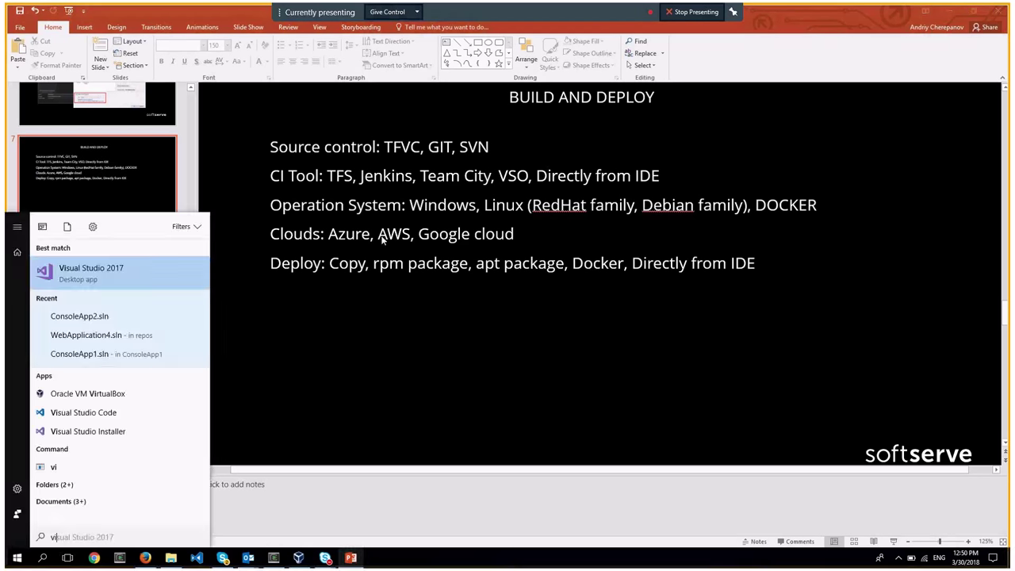
key("Return")
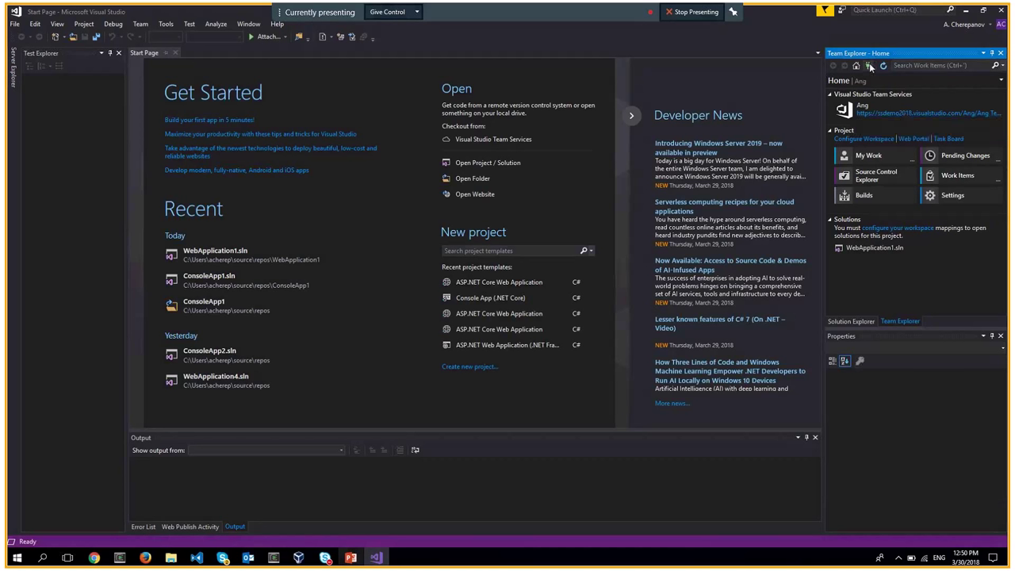
left_click(876, 249)
double_click(876, 249)
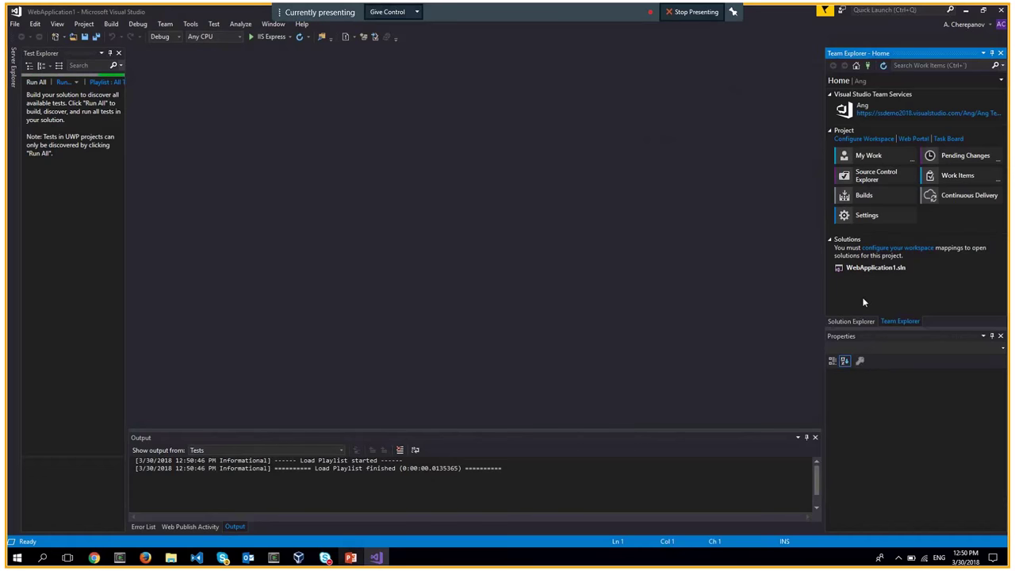
Show the WebApplication1 solution's files and open the publish target selection for the WebApplication1 project
left_click(842, 323)
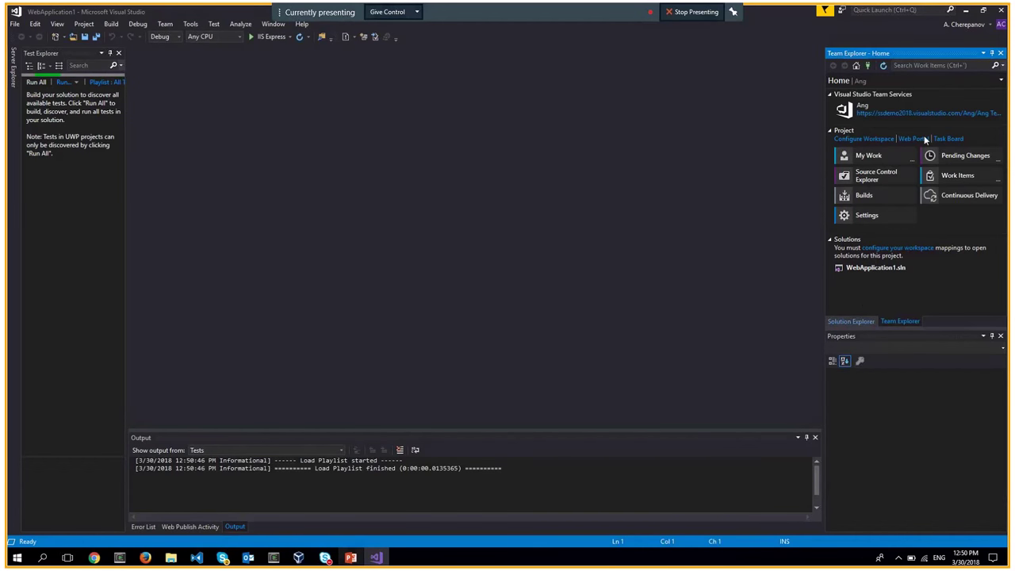
scroll(907, 271, "down", 5)
scroll(906, 271, "up", 5)
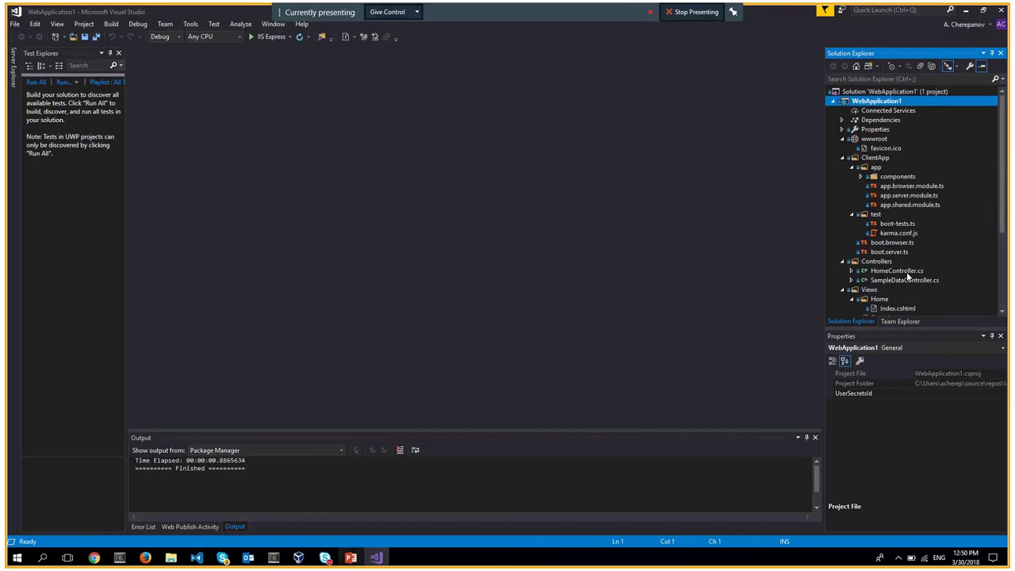
left_click(864, 94)
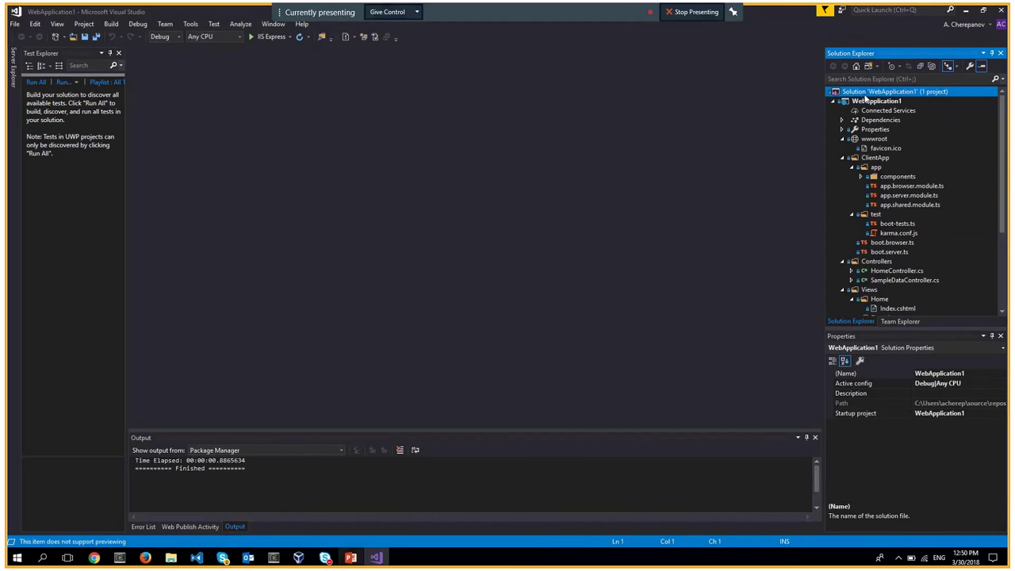
left_click(864, 102)
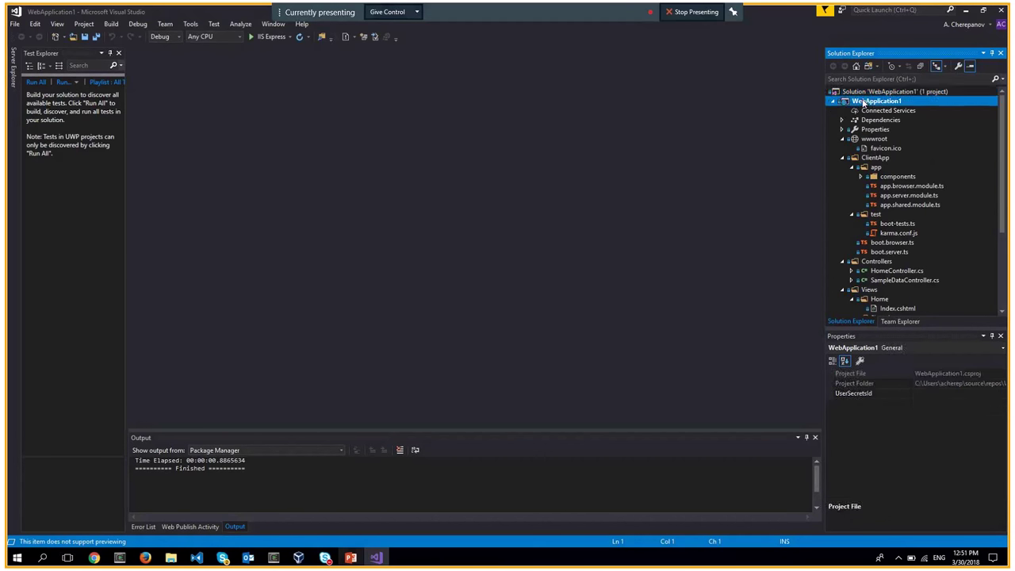
right_click(865, 102)
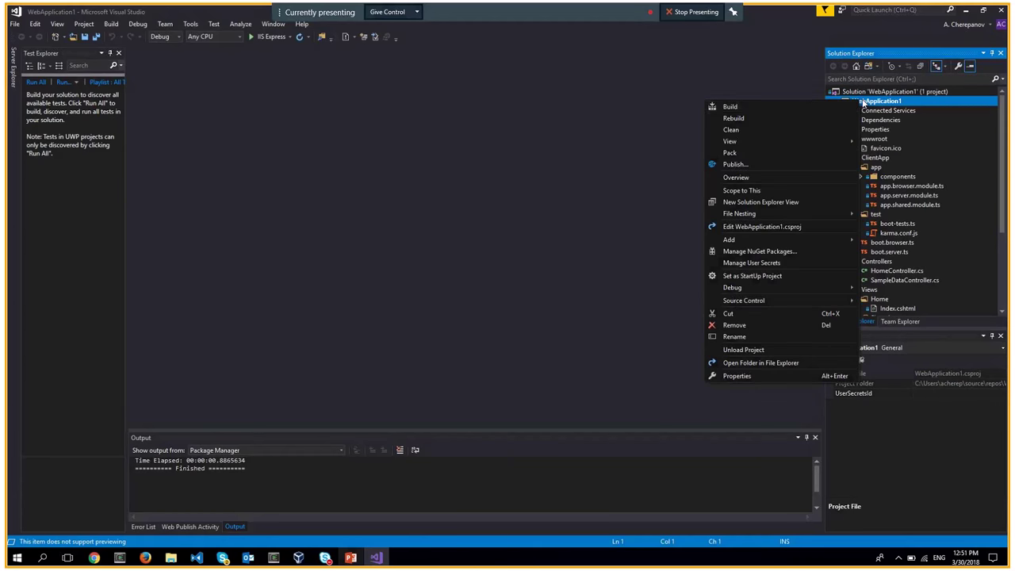
left_click(788, 154)
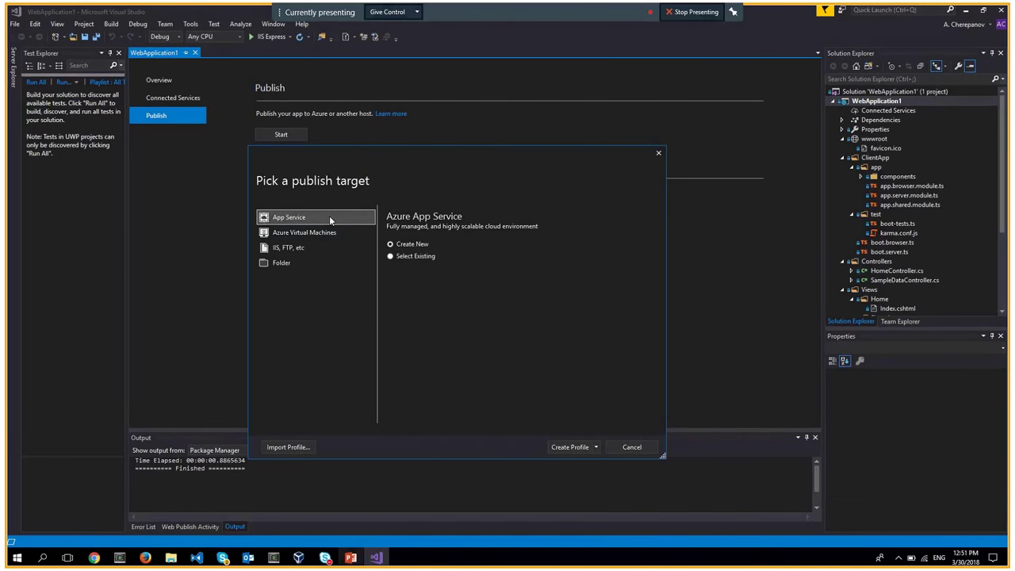
Review the Folder, IIS/FTP, Azure Virtual Machines and App Service publish targets, then cancel without creating a profile
left_click(289, 261)
left_click(301, 249)
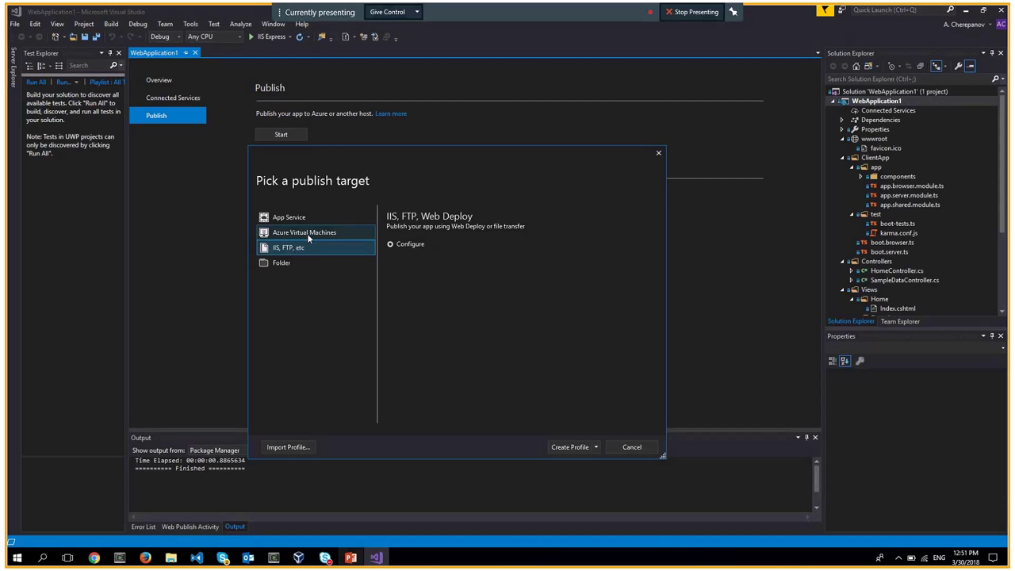
left_click(307, 233)
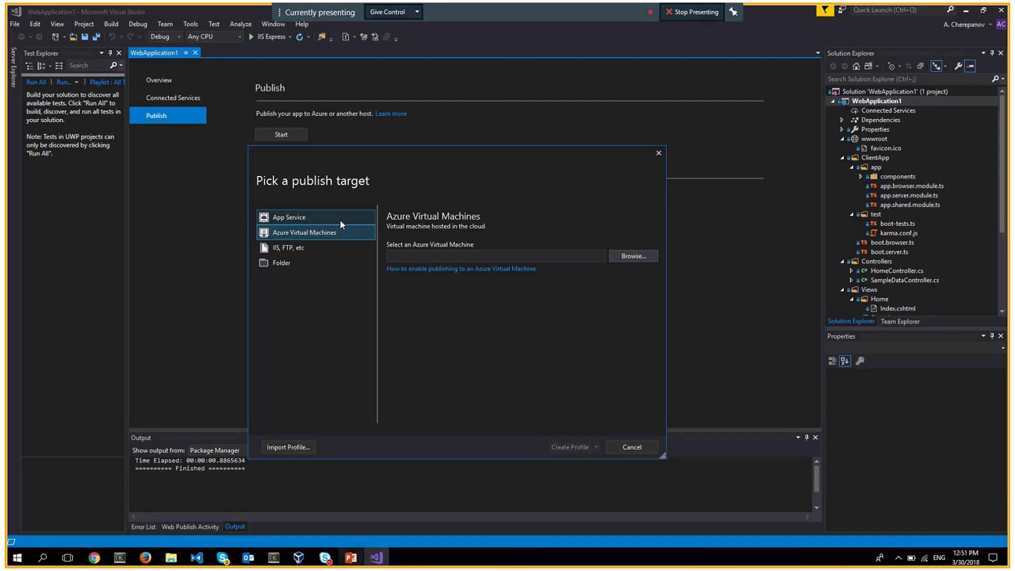
left_click(340, 219)
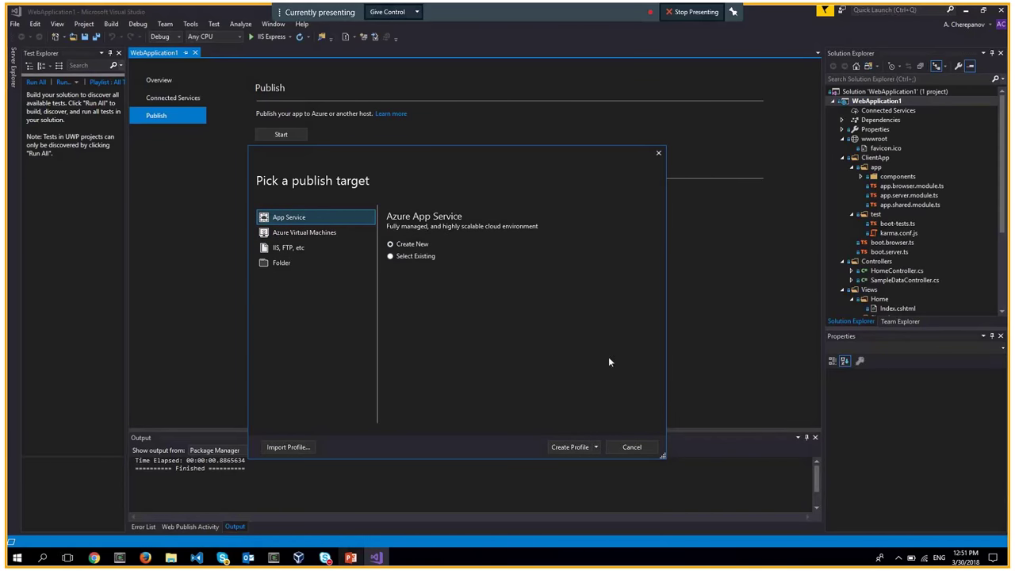
left_click(620, 449)
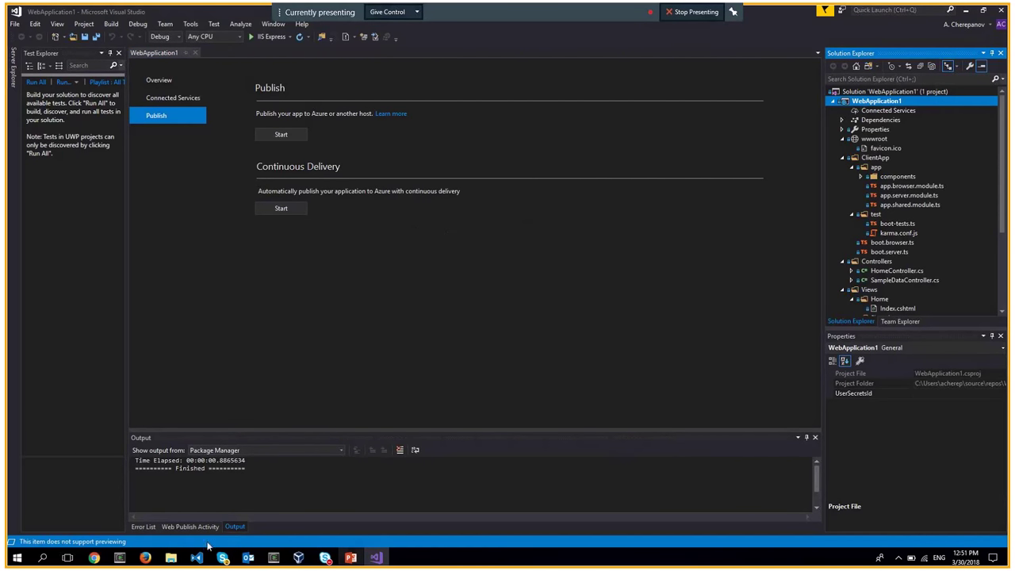
Switch to Firefox and look back through the BuildAng #15 console output from its end to the beginning
mouse_move(143, 560)
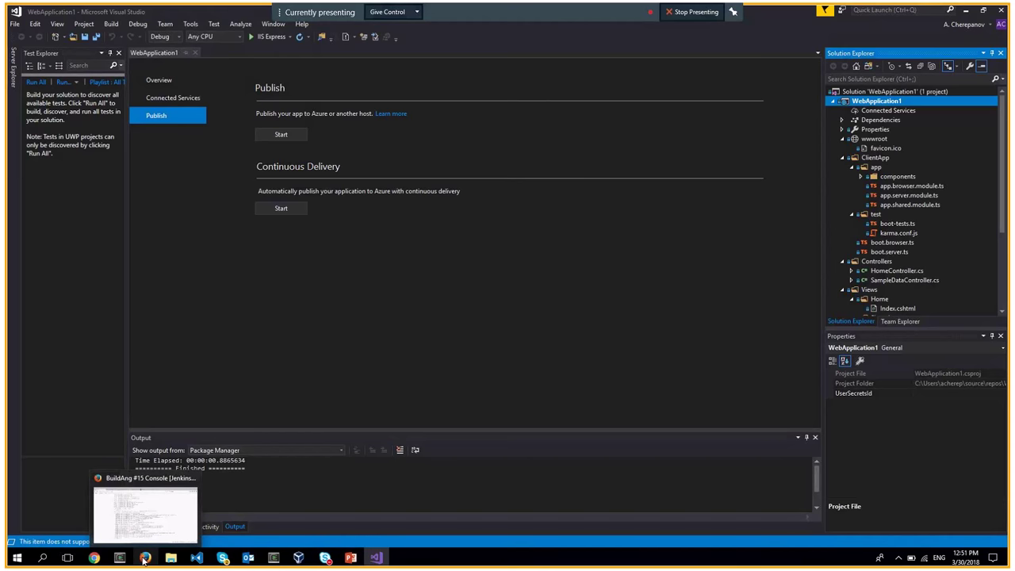
left_click(144, 558)
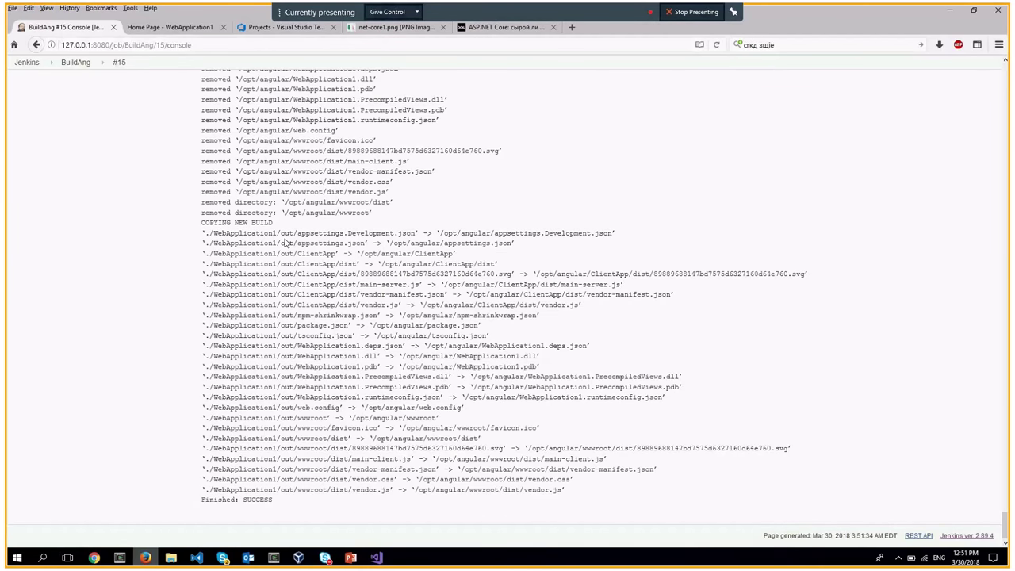
scroll(285, 242, "up", 15)
scroll(298, 168, "up", 10)
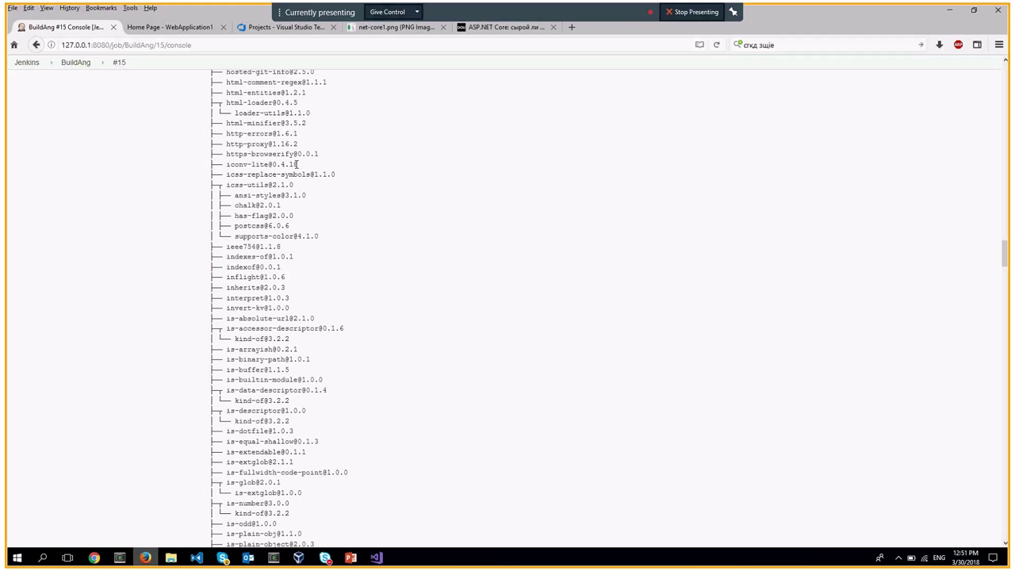
scroll(297, 167, "up", 5)
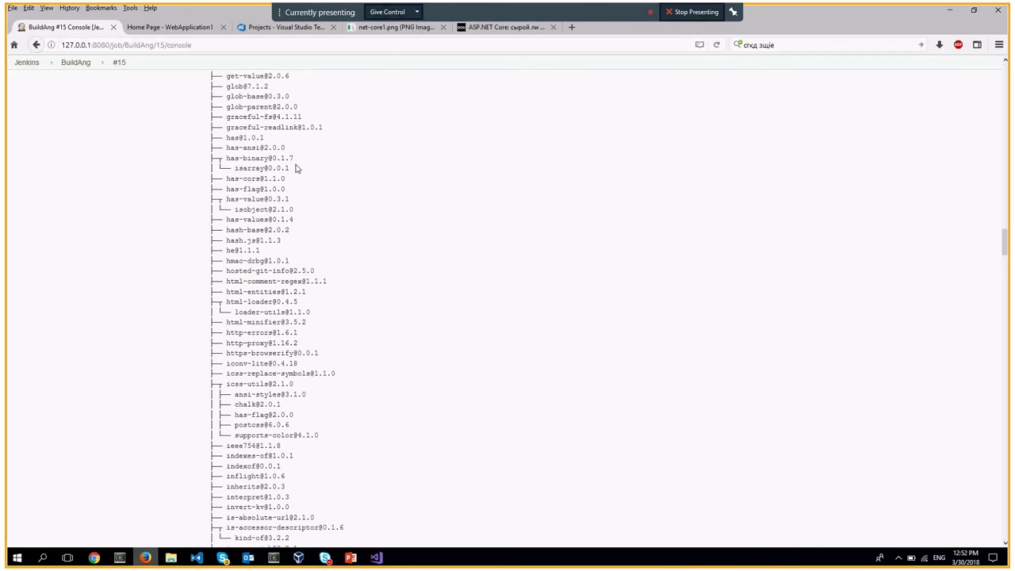
scroll(296, 168, "up", 5)
scroll(296, 166, "up", 6)
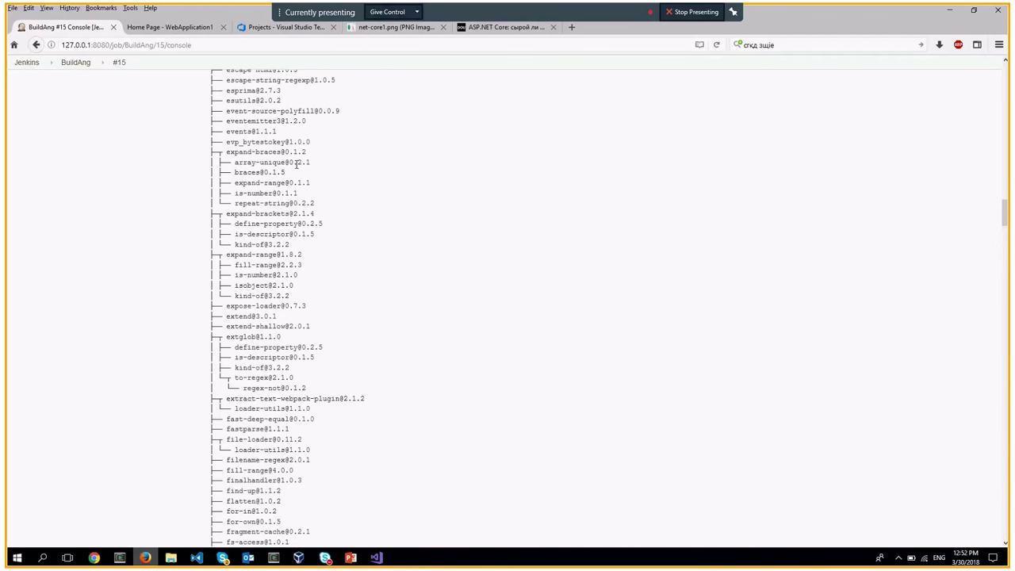
scroll(296, 164, "up", 15)
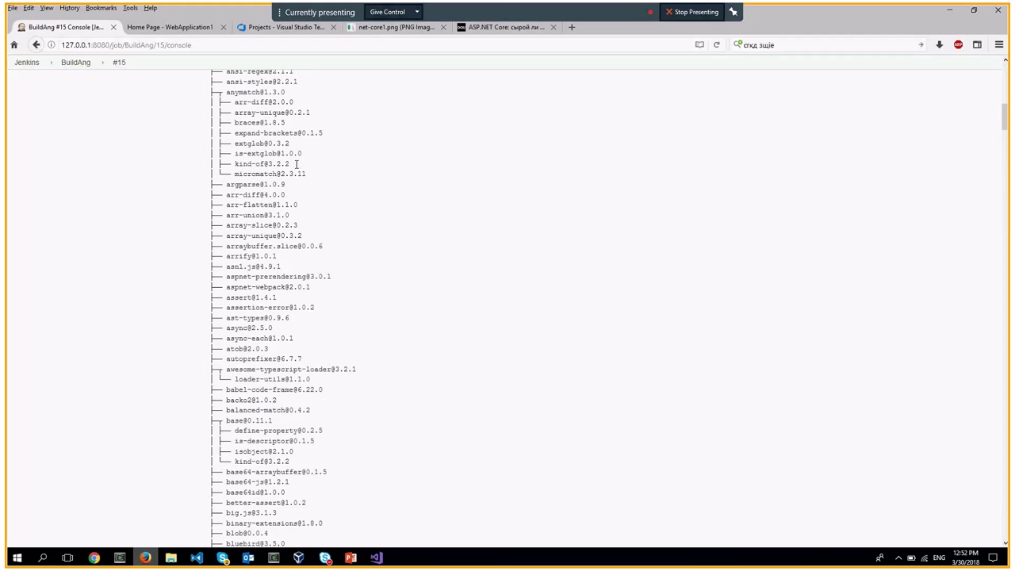
scroll(297, 163, "up", 8)
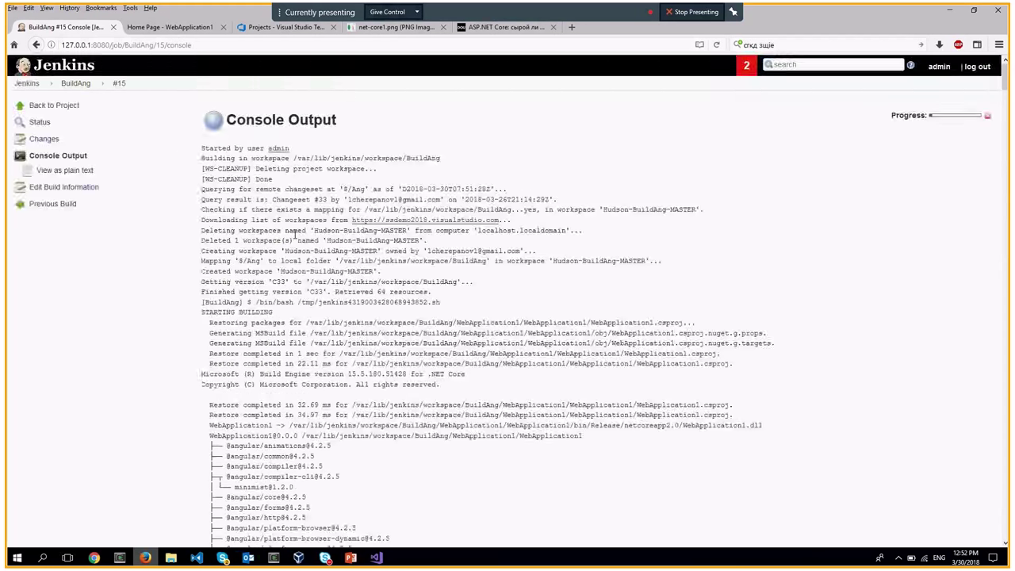
Examine the BuildAng #15 log from the restored Angular and npm packages through to the copying of the new build
scroll(295, 234, "down", 6)
scroll(295, 236, "down", 1)
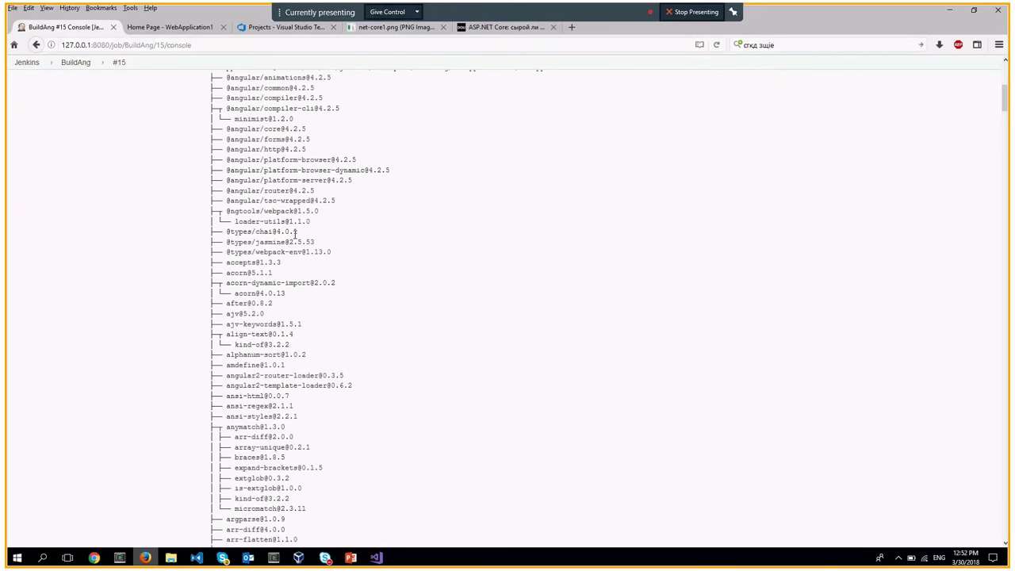
scroll(294, 235, "up", 1)
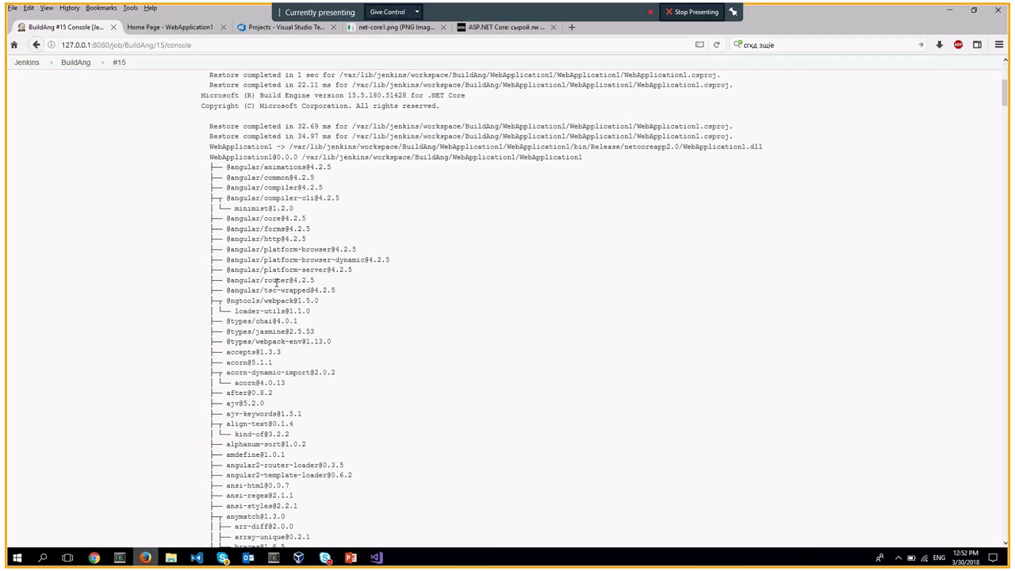
scroll(277, 283, "down", 9)
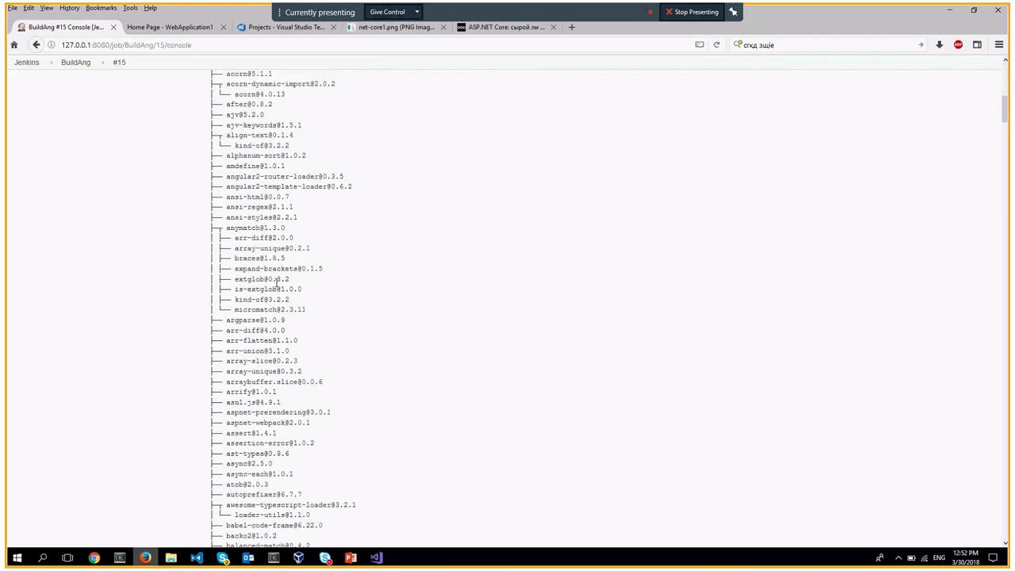
scroll(277, 283, "down", 3)
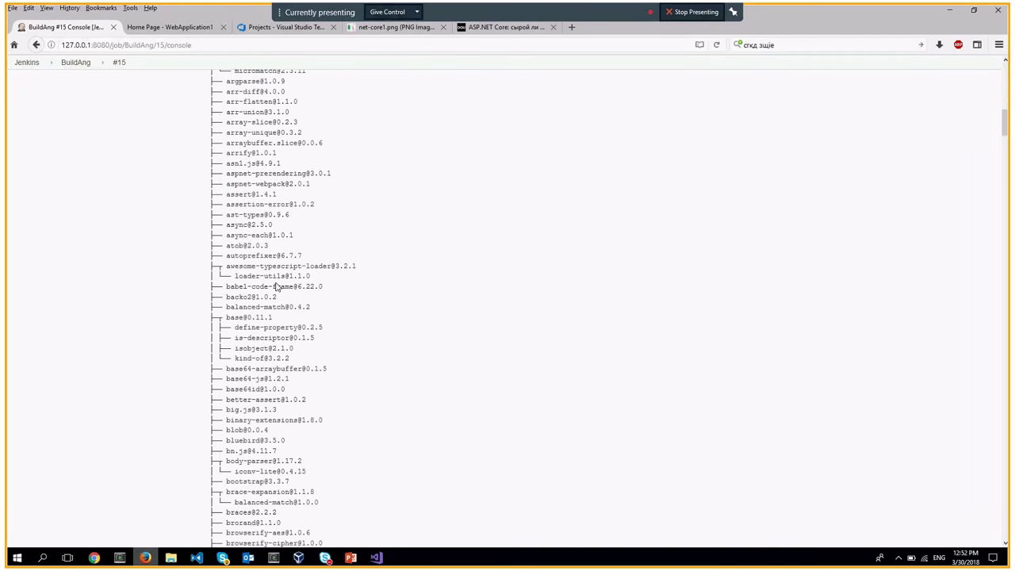
scroll(276, 287, "down", 2)
scroll(277, 287, "down", 11)
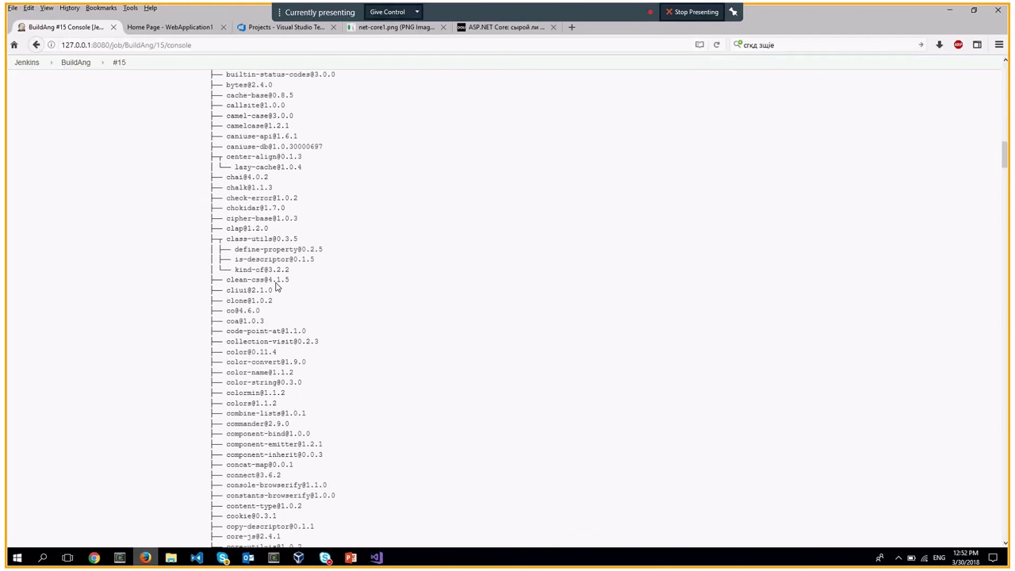
scroll(276, 288, "down", 8)
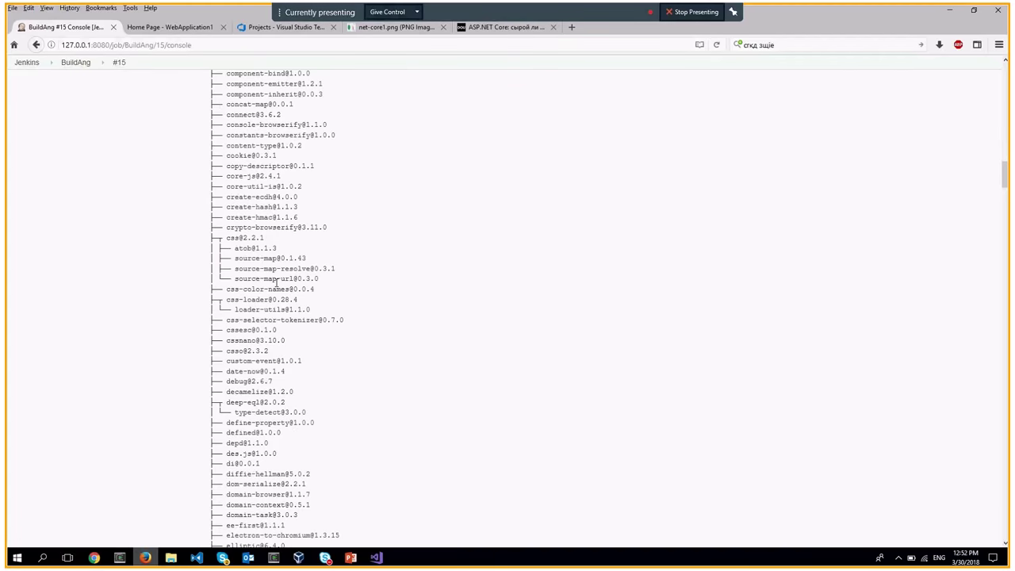
scroll(277, 282, "down", 1)
scroll(277, 283, "down", 18)
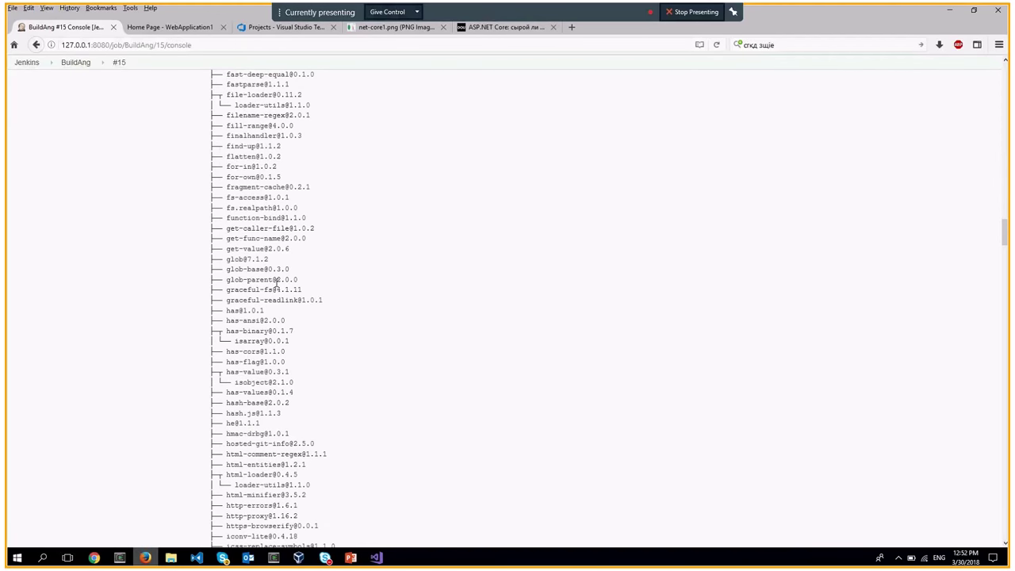
scroll(276, 286, "down", 20)
scroll(277, 282, "down", 12)
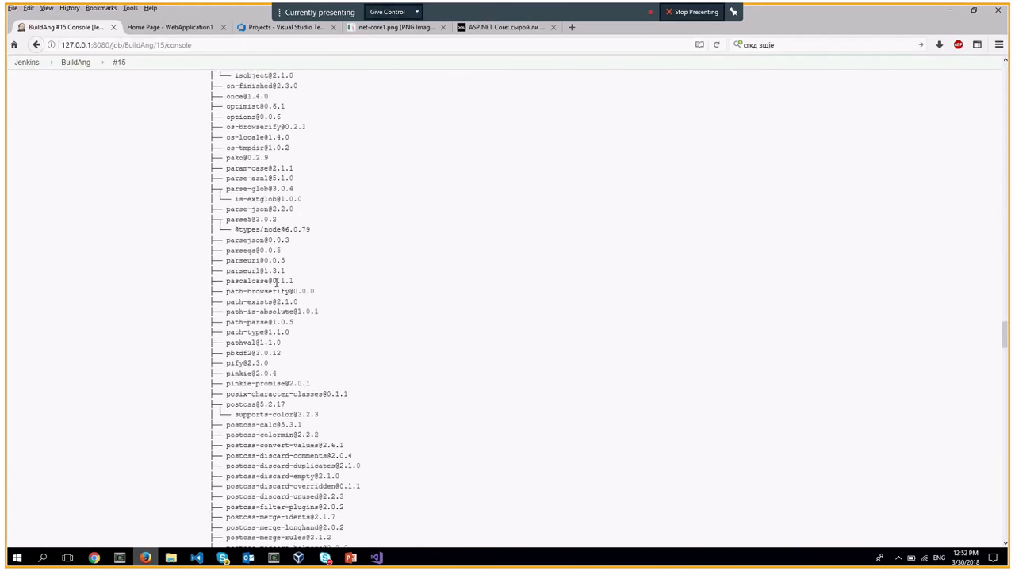
scroll(277, 283, "down", 6)
scroll(276, 283, "down", 20)
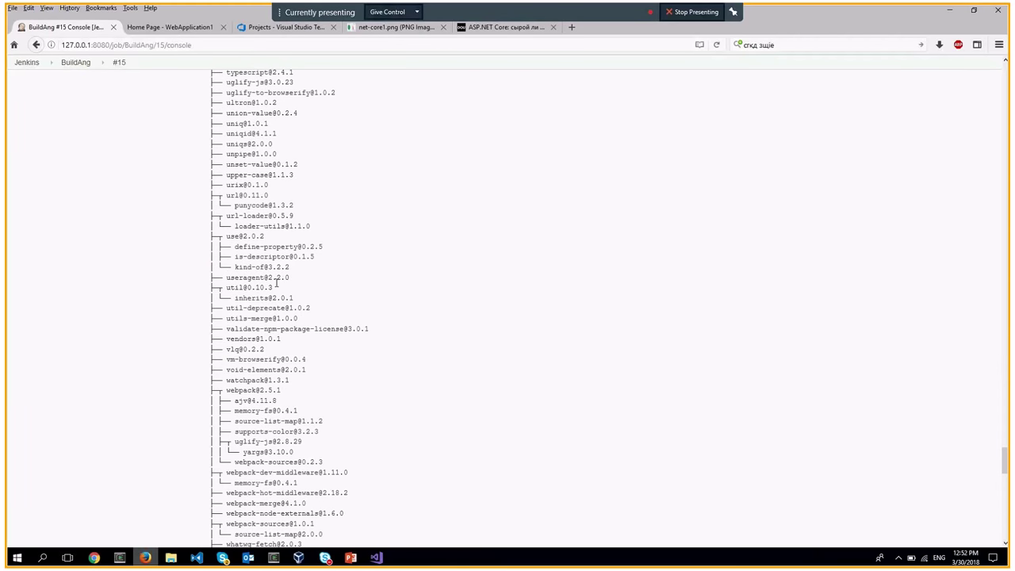
scroll(277, 283, "down", 20)
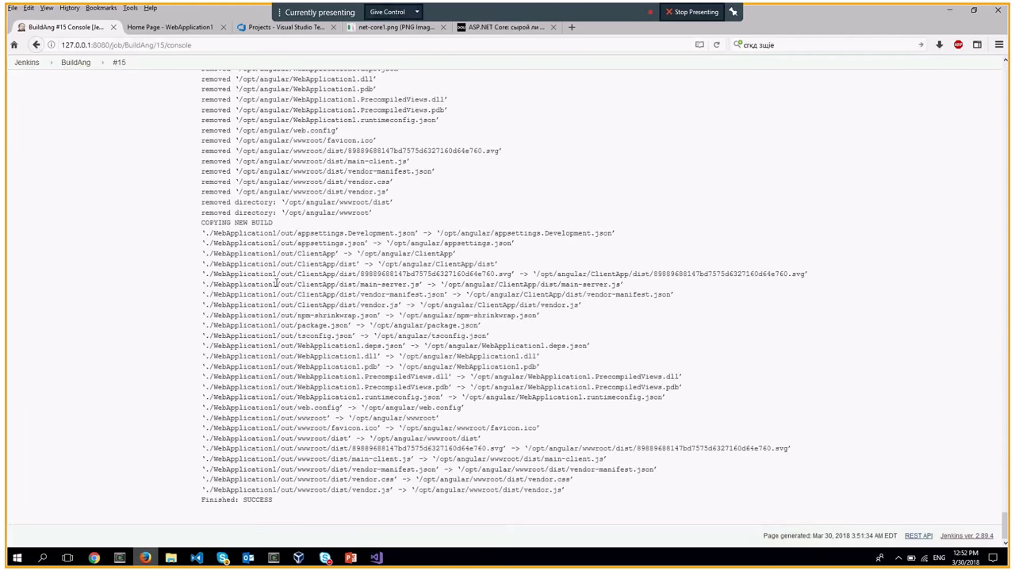
Switch to the root@localhost terminal, add some blank prompt lines and change into the ConsoleApp directory
mouse_move(272, 560)
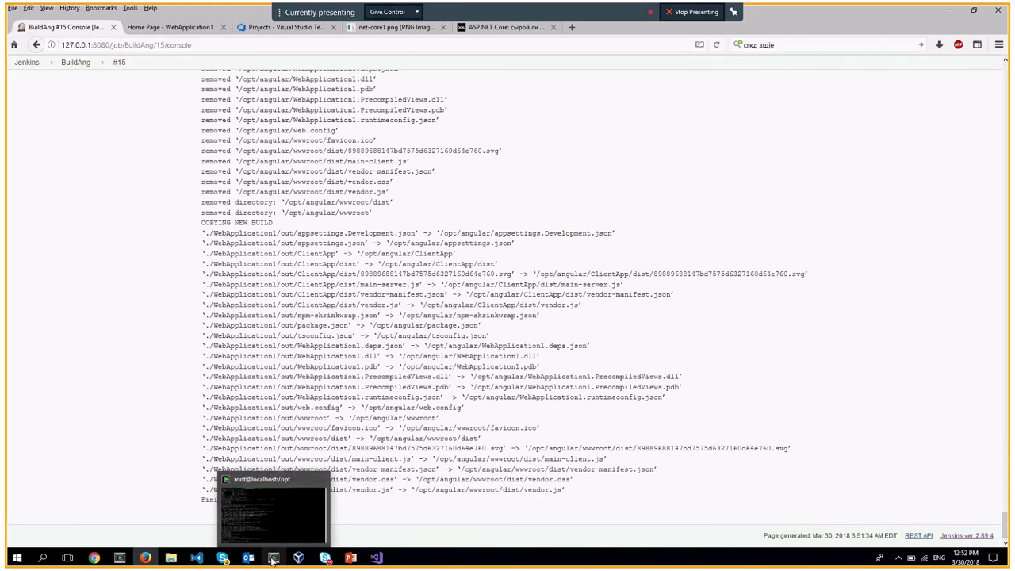
left_click(272, 560)
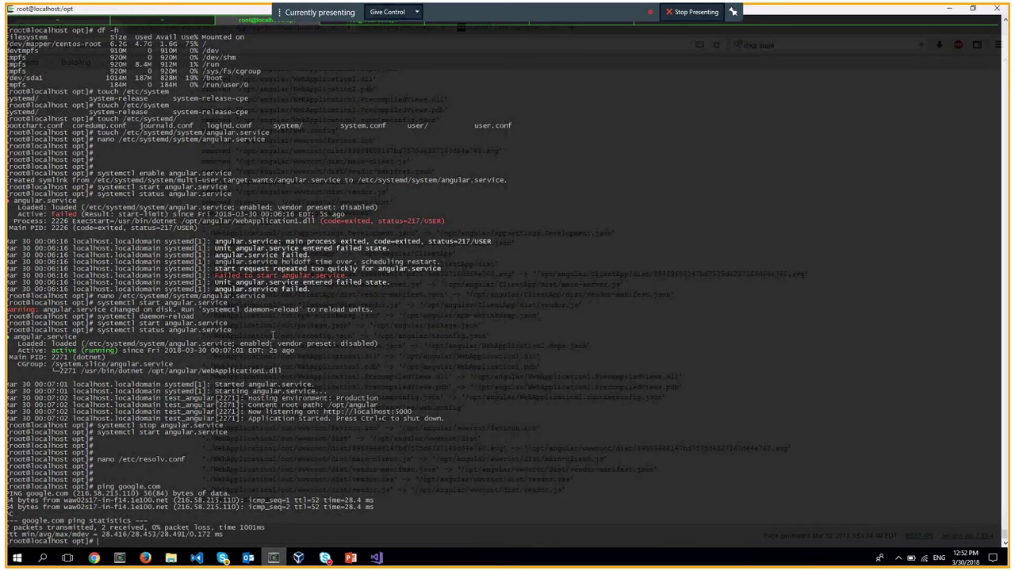
key("Return")
key("Return")
key("Return")
key("Return")
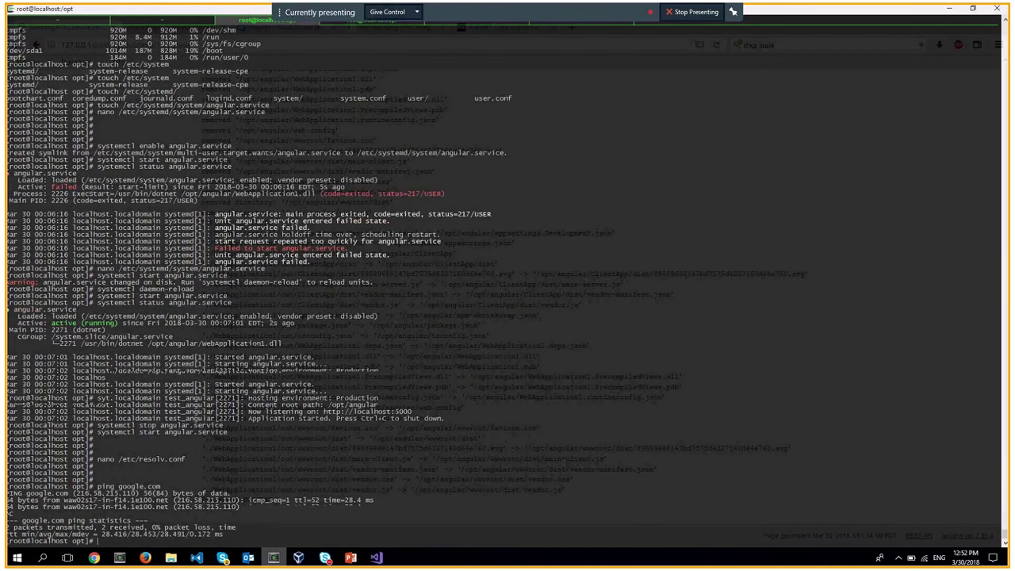
key("Return")
key("Return")
key("Return")
key("Return")
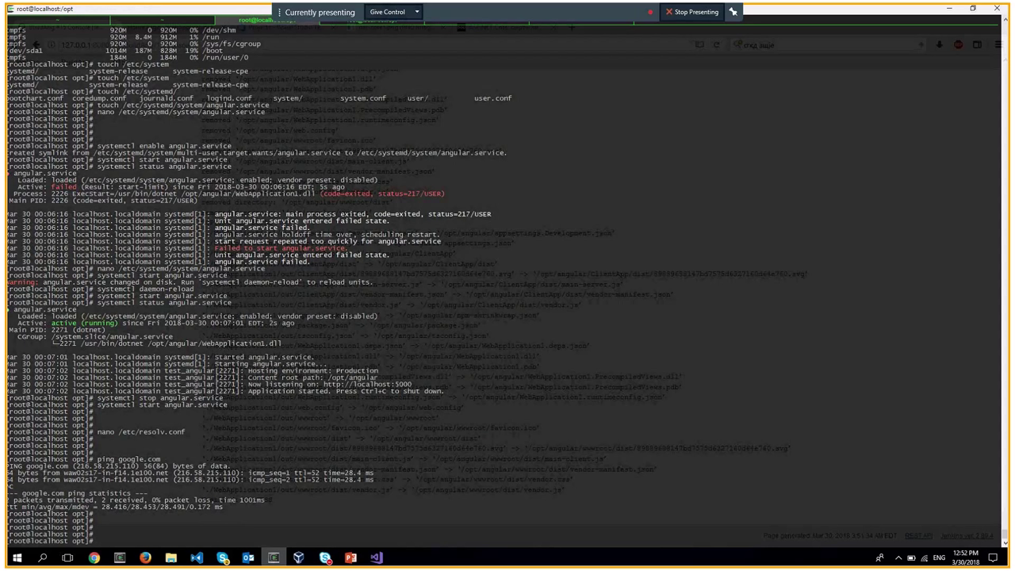
key("Return")
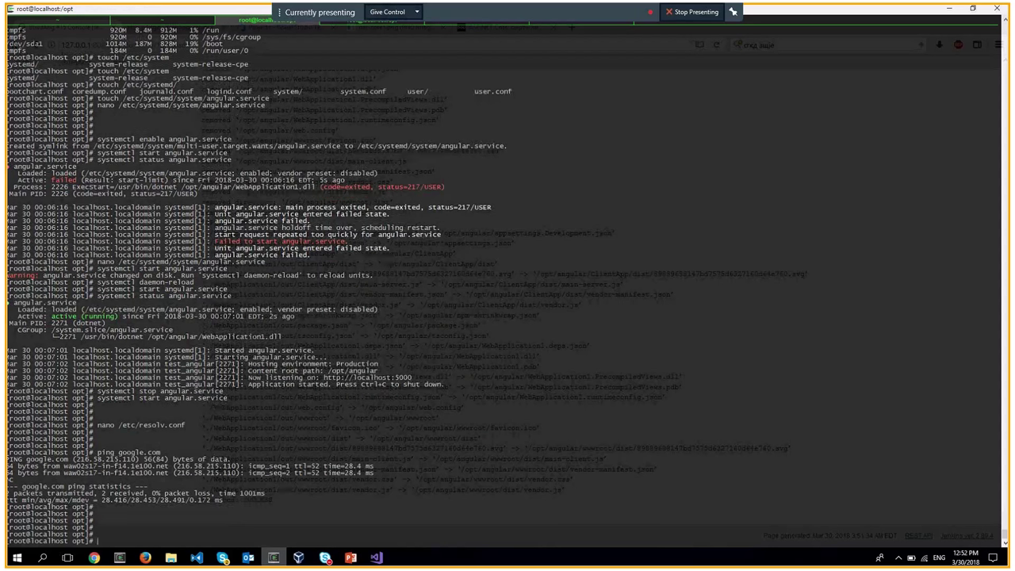
key("Return")
key("Return")
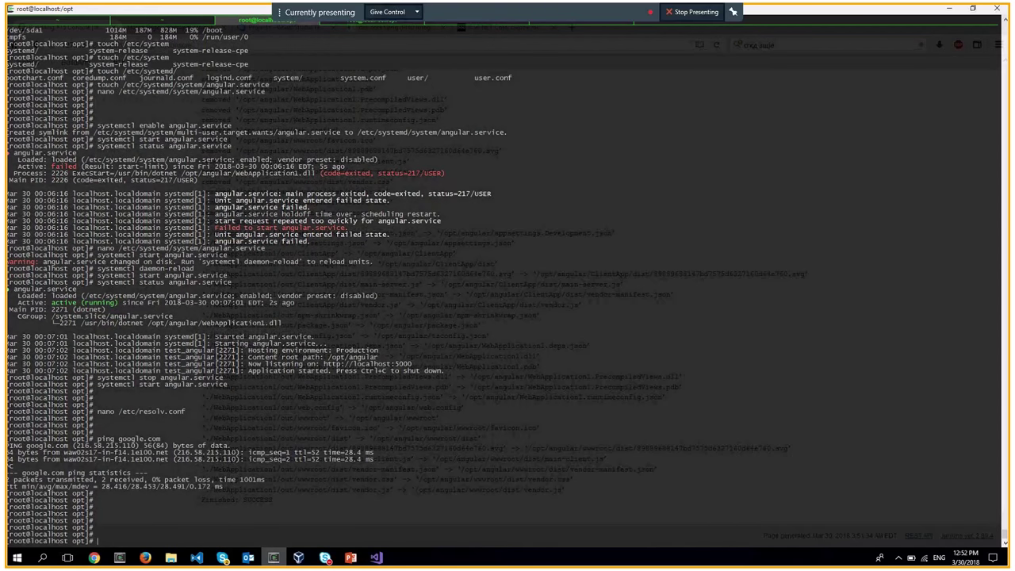
type("cd ConsoleApp/")
key("Return")
Run ConsoleApp1.dll with dotnet, answer its name prompt with "ffgdd" and exit the program
type("dotnet ConsoleApp1.dll")
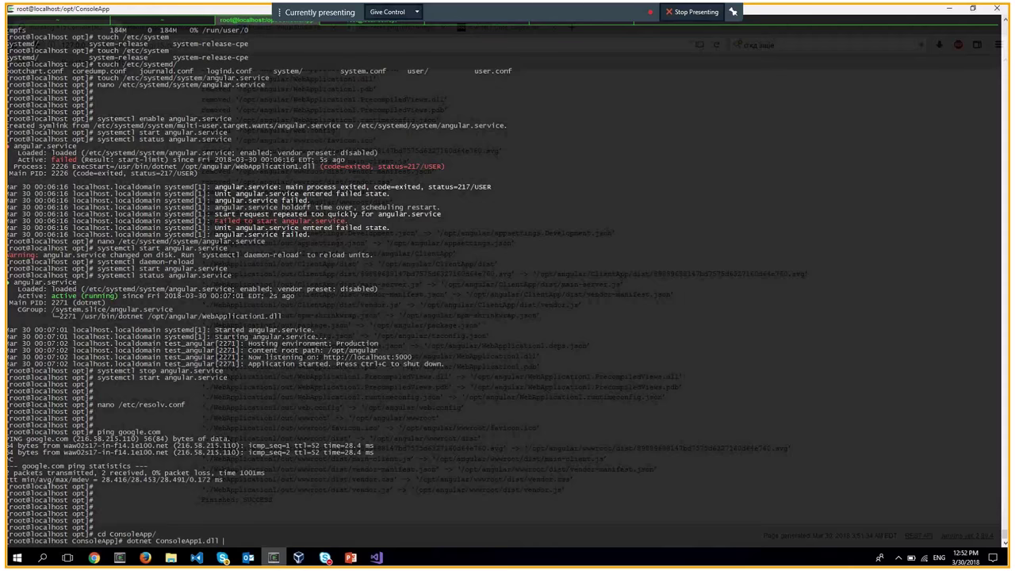
key("Return")
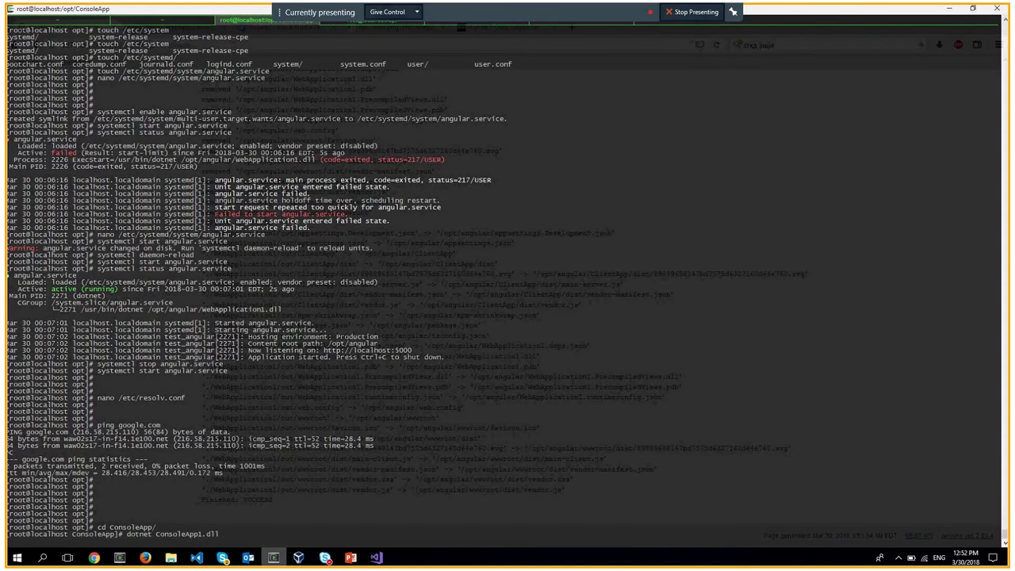
type("fgdd")
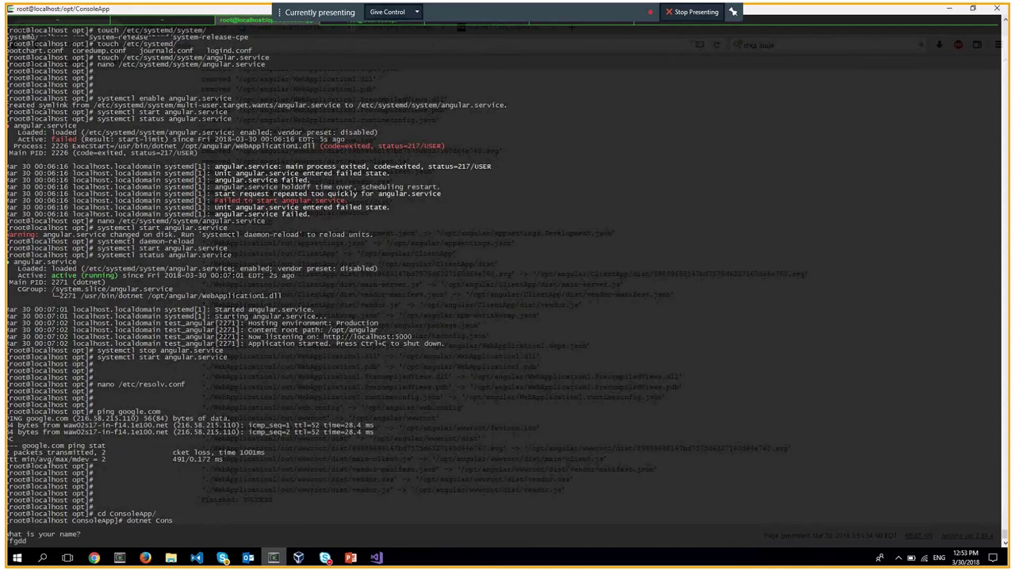
key("Return")
key("Return")
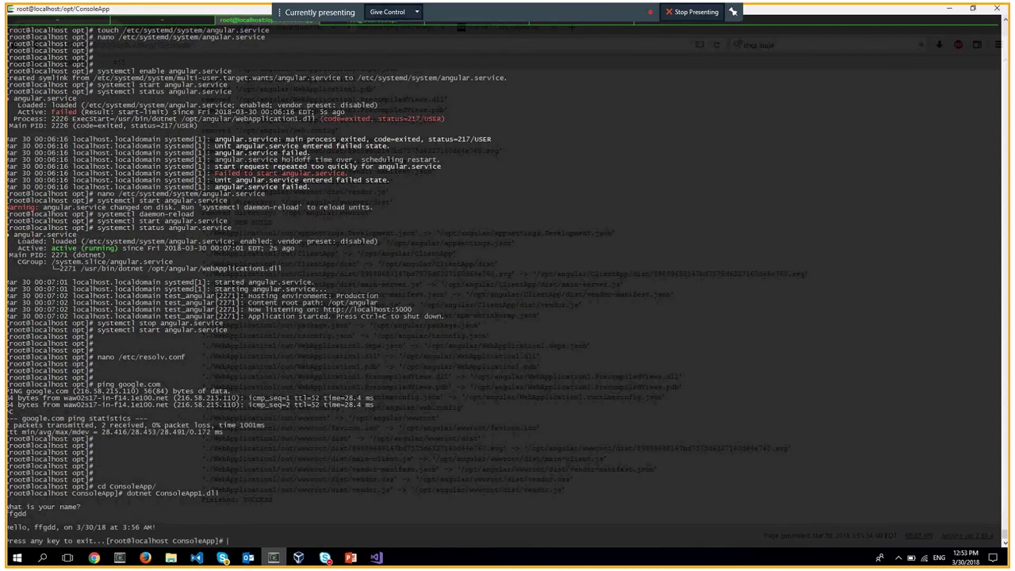
key("Return")
key("Return")
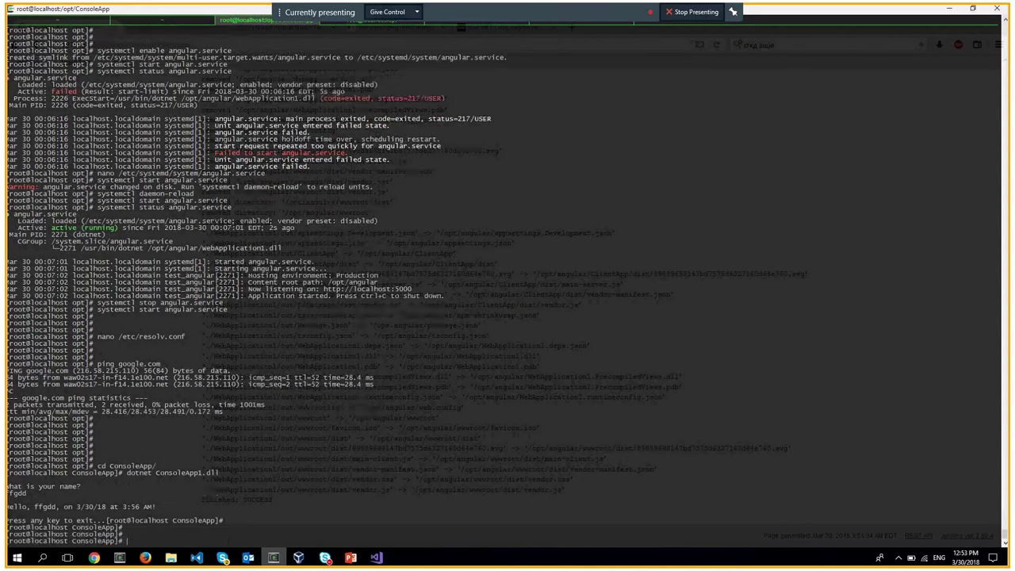